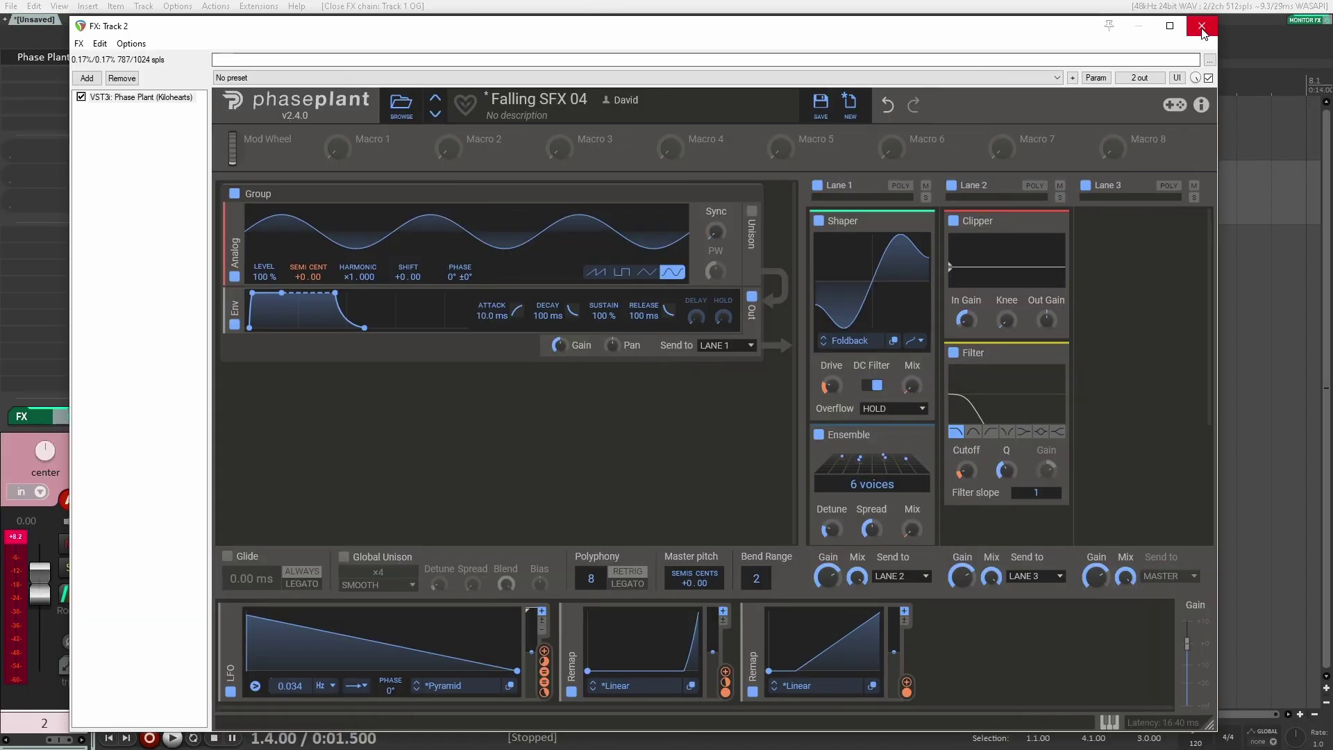
# Step: Leave the finished Falling SFX 04 patch and add an Analog generator with a sine waveform in the empty Track 3 instance
pyautogui.click(1202, 25)
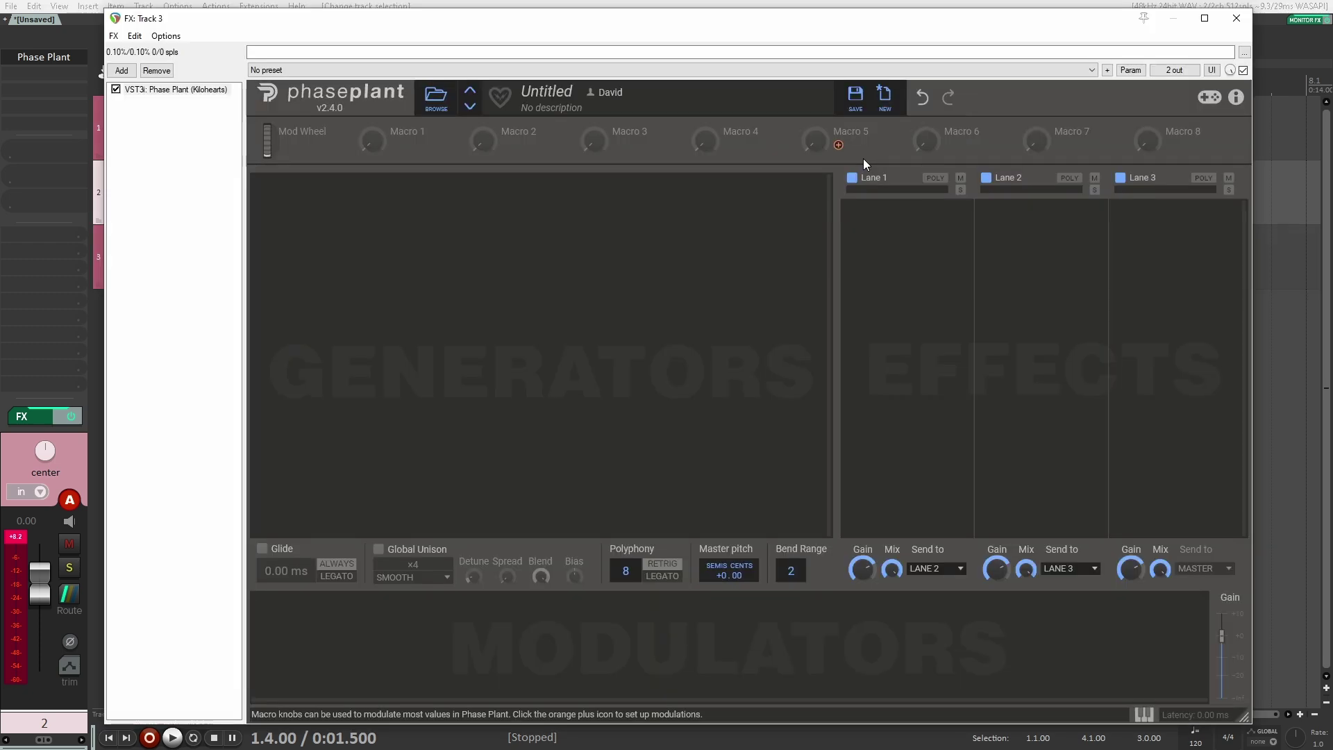
pyautogui.click(619, 229)
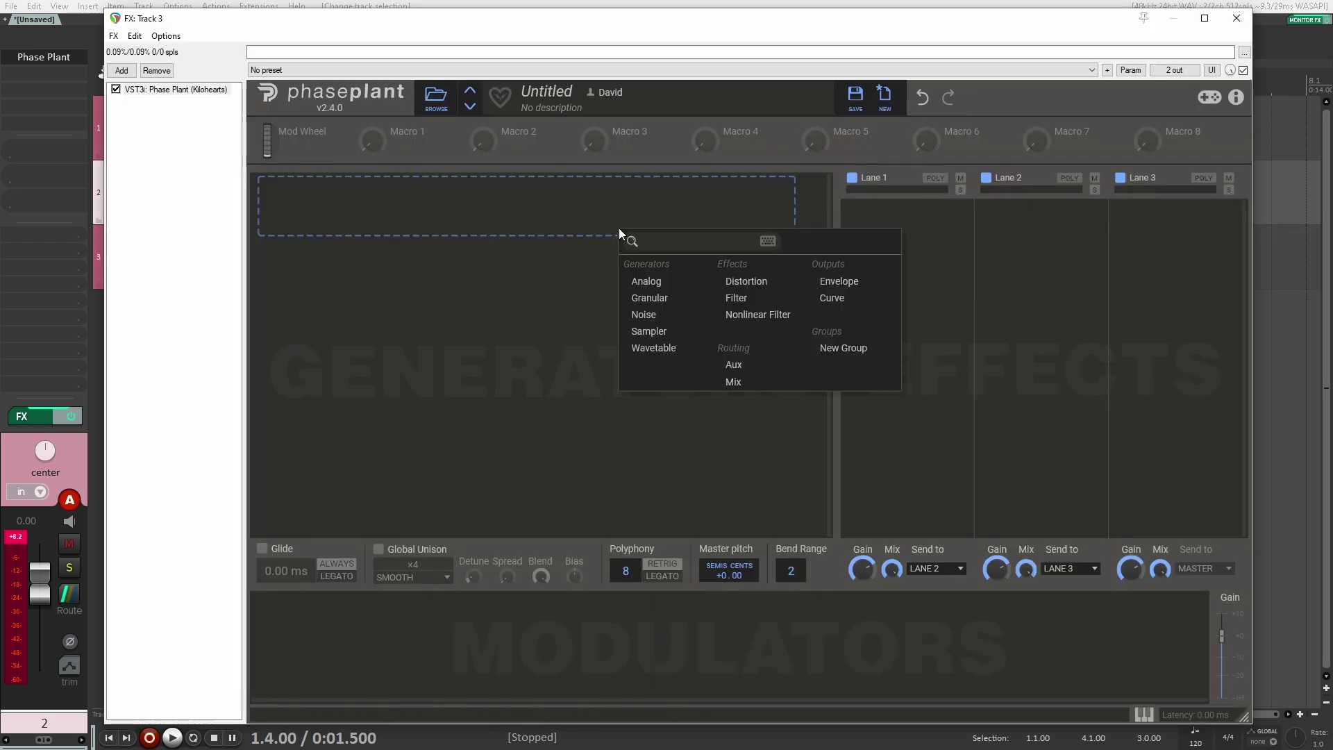
pyautogui.click(646, 281)
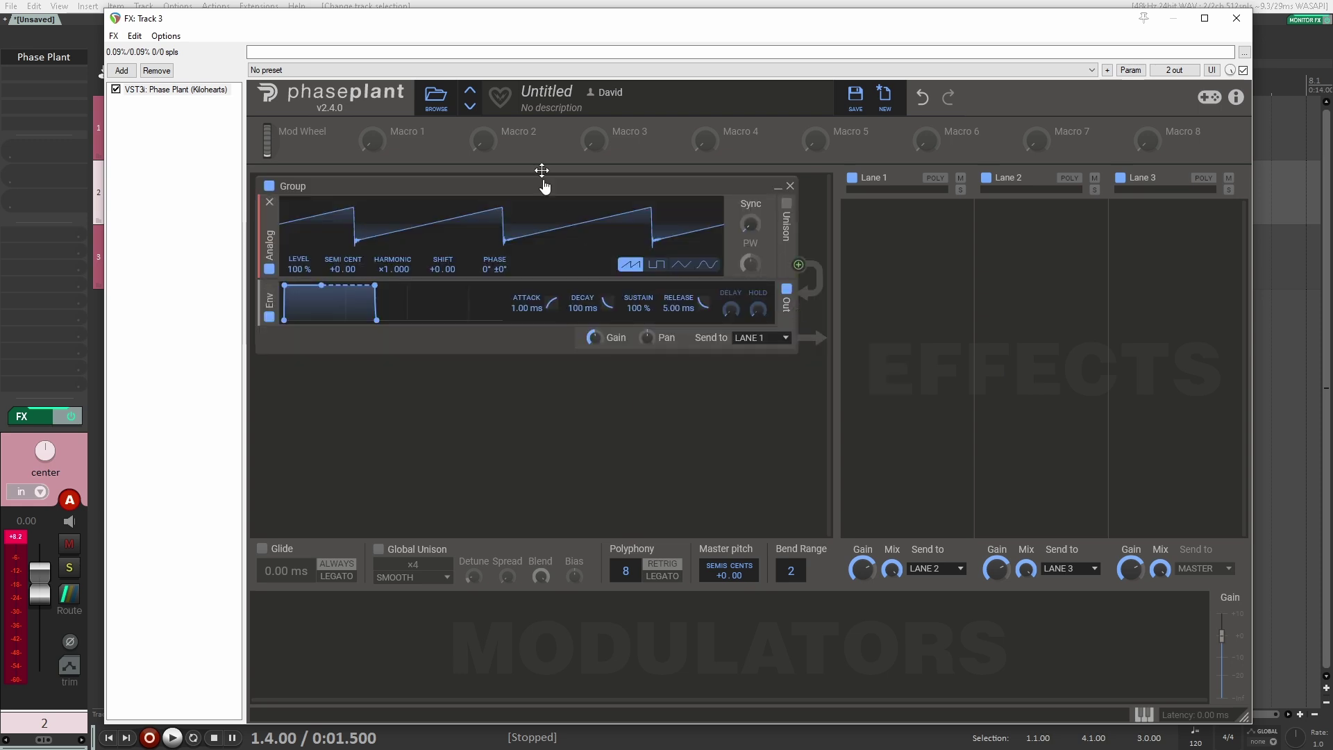
pyautogui.click(707, 264)
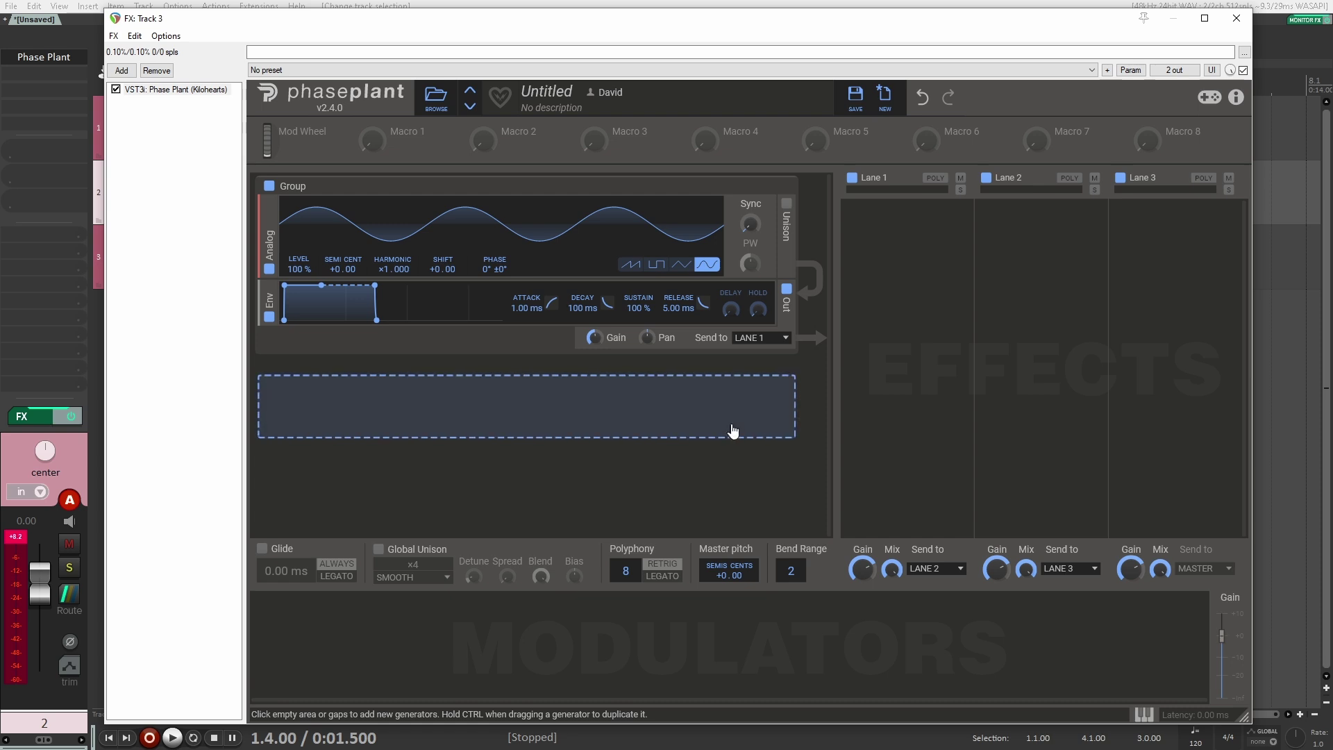
pyautogui.click(351, 638)
pyautogui.click(395, 563)
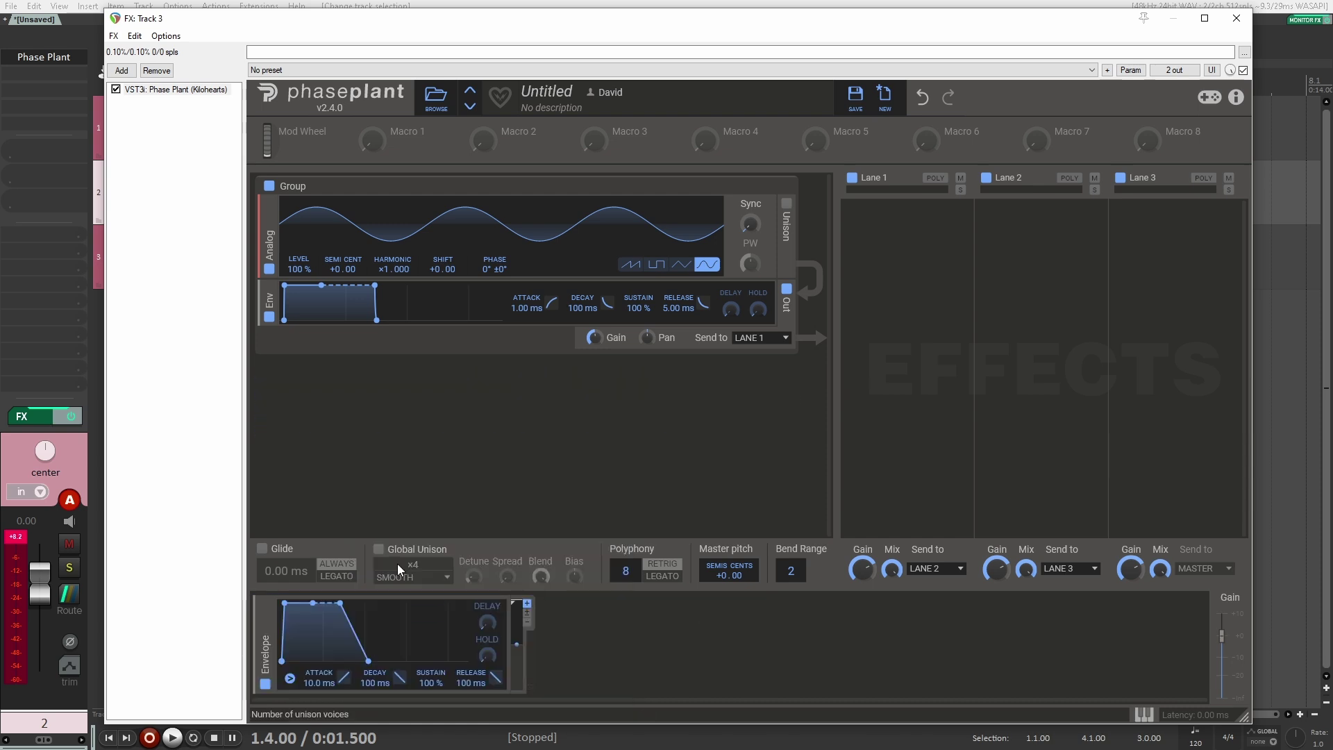
pyautogui.click(268, 610)
# Step: Add a 0.038 Hz LFO with a falling ramp shape and assign it to the oscillator's semi/cent pitch at about +49.57
pyautogui.click(271, 616)
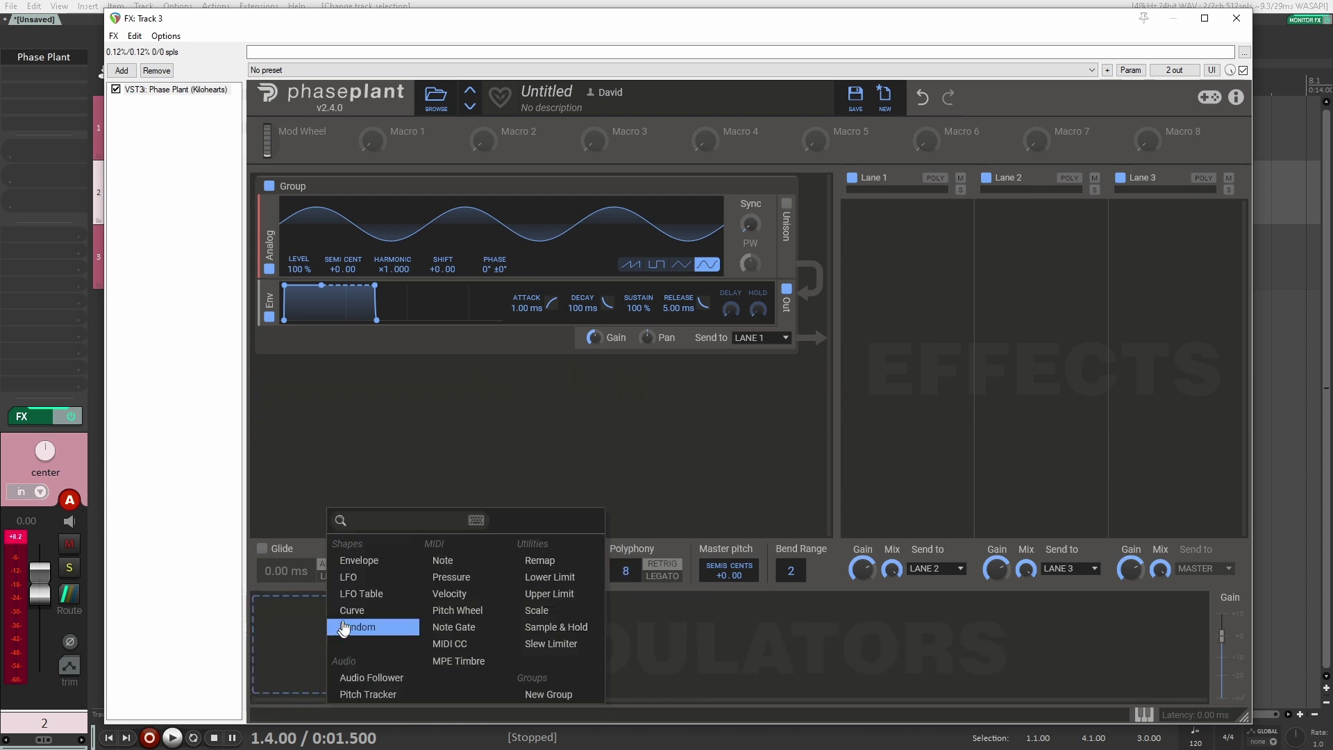
pyautogui.click(352, 595)
pyautogui.moveTo(308, 606); pyautogui.dragTo(283, 608)
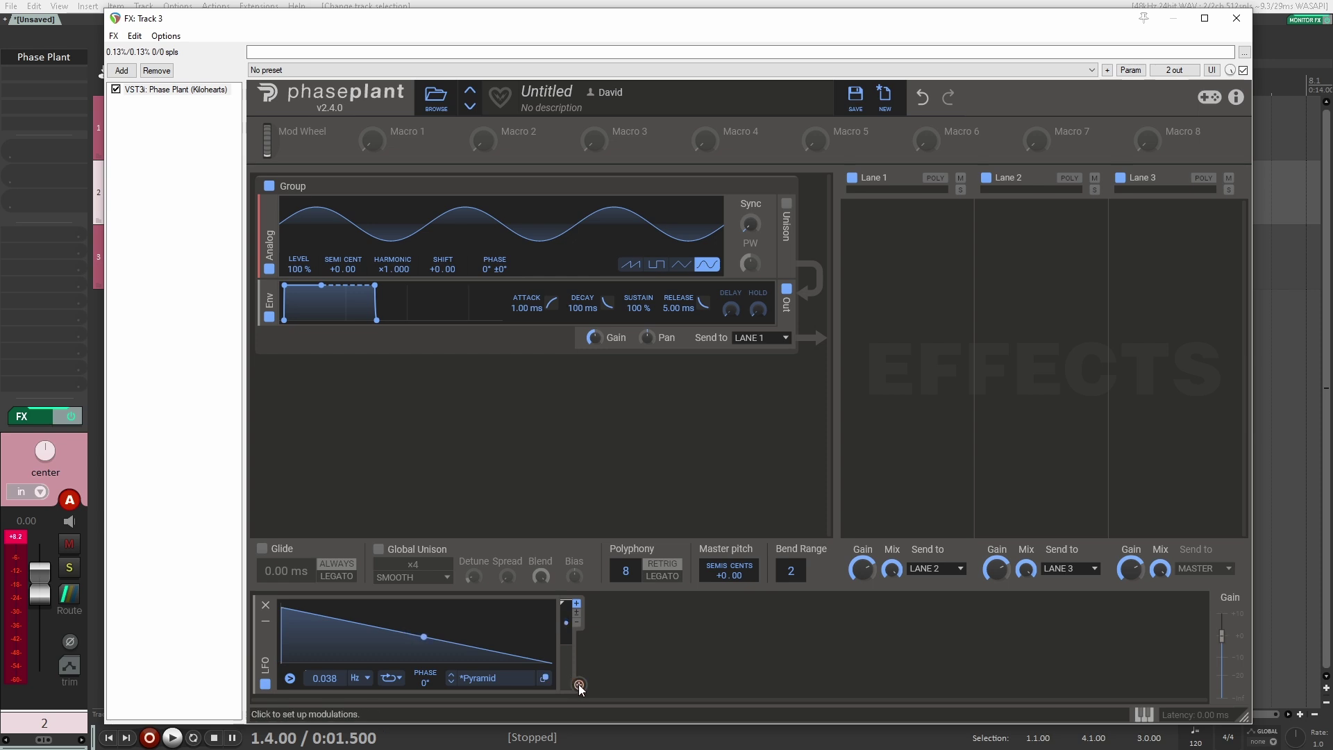
pyautogui.moveTo(579, 686)
pyautogui.mouseDown()
pyautogui.moveTo(576, 471)
pyautogui.moveTo(356, 306)
pyautogui.moveTo(344, 187)
pyautogui.mouseUp()
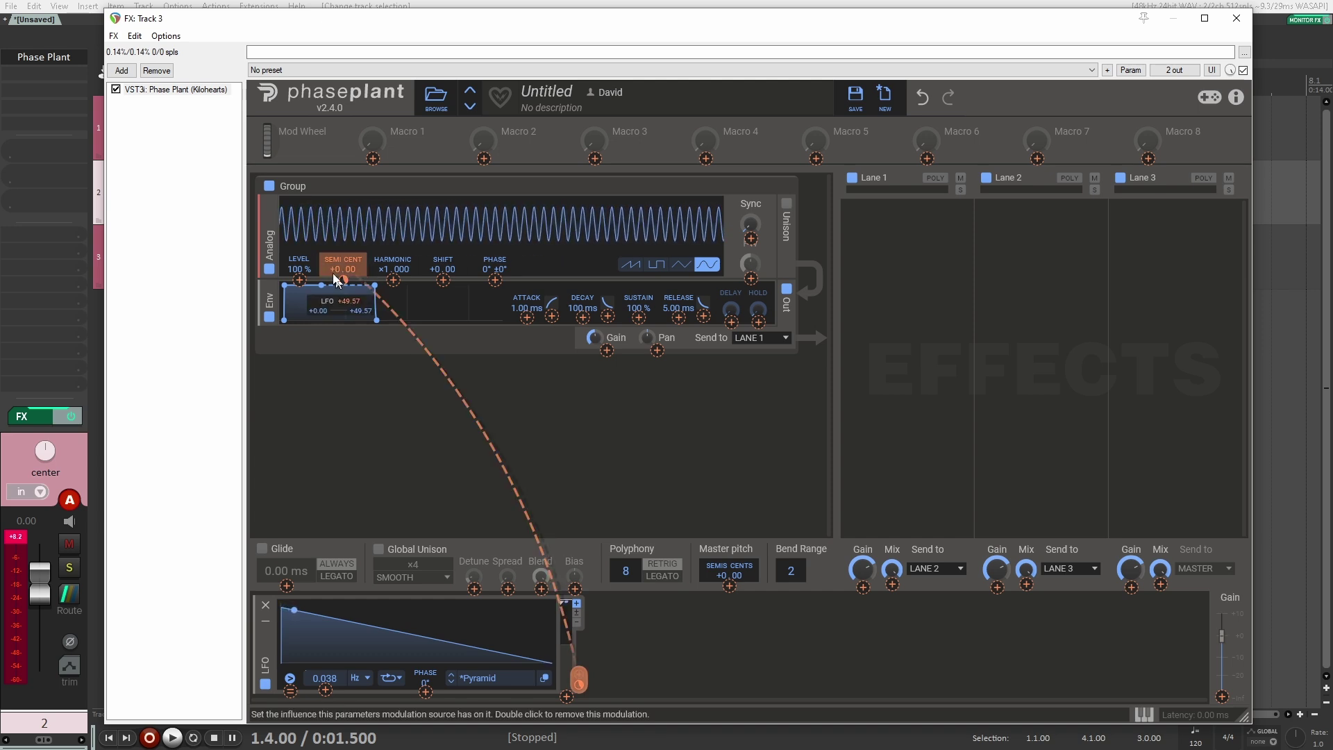
# Step: Select track 3 and set the generator envelope's release to 100 ms and attack to 10 ms
pyautogui.click(97, 244)
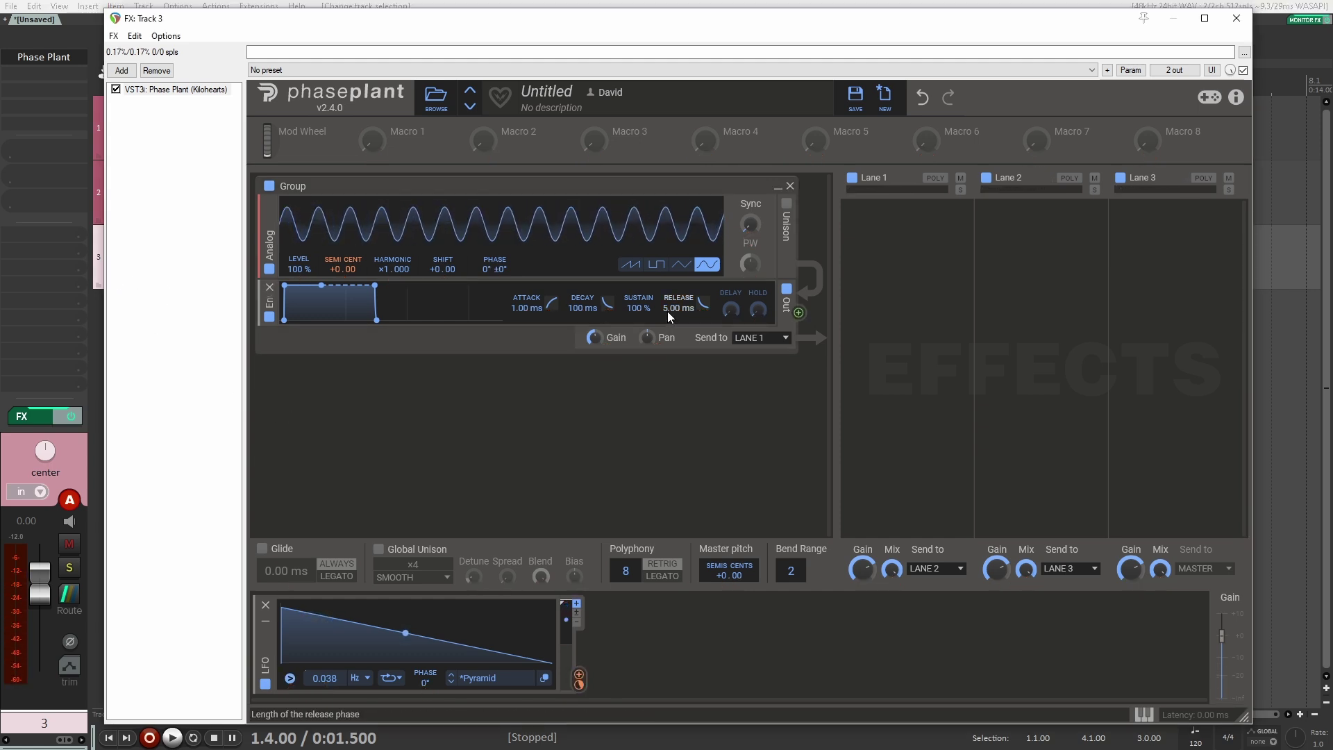
pyautogui.doubleClick(668, 311)
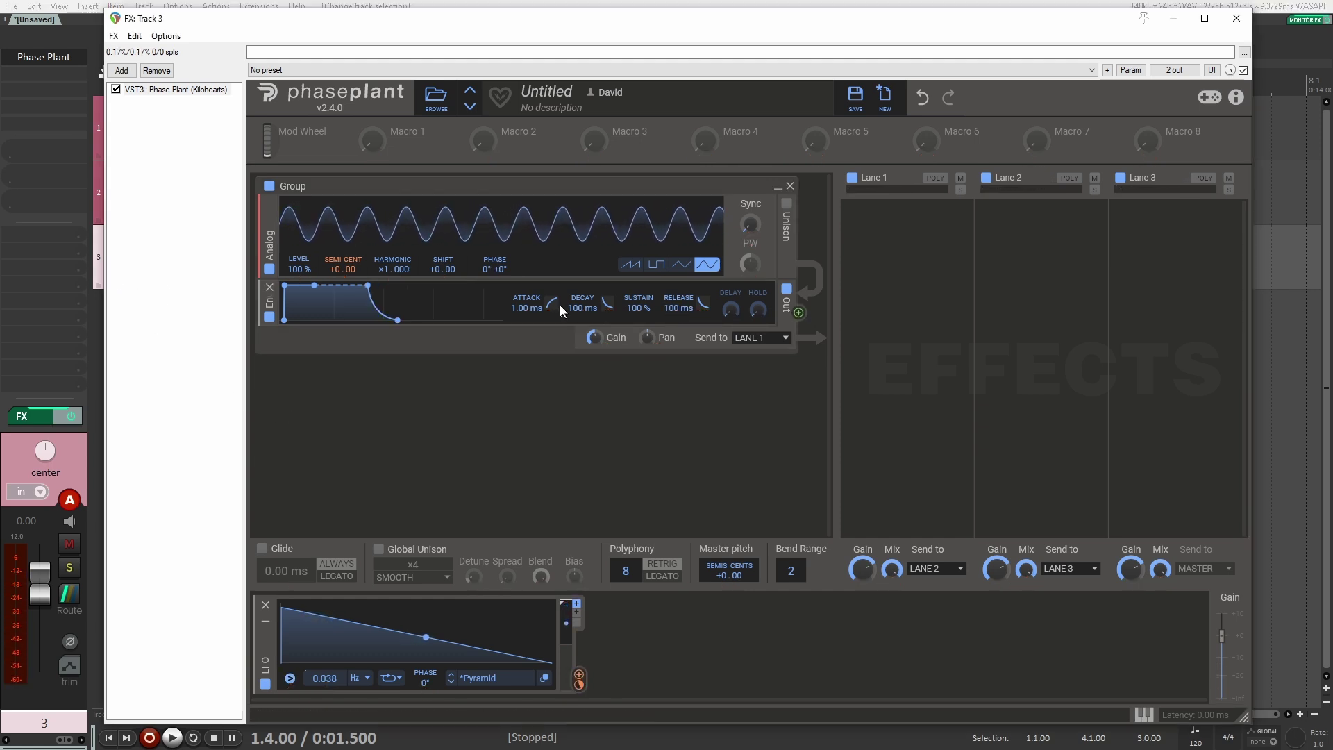
pyautogui.doubleClick(515, 306)
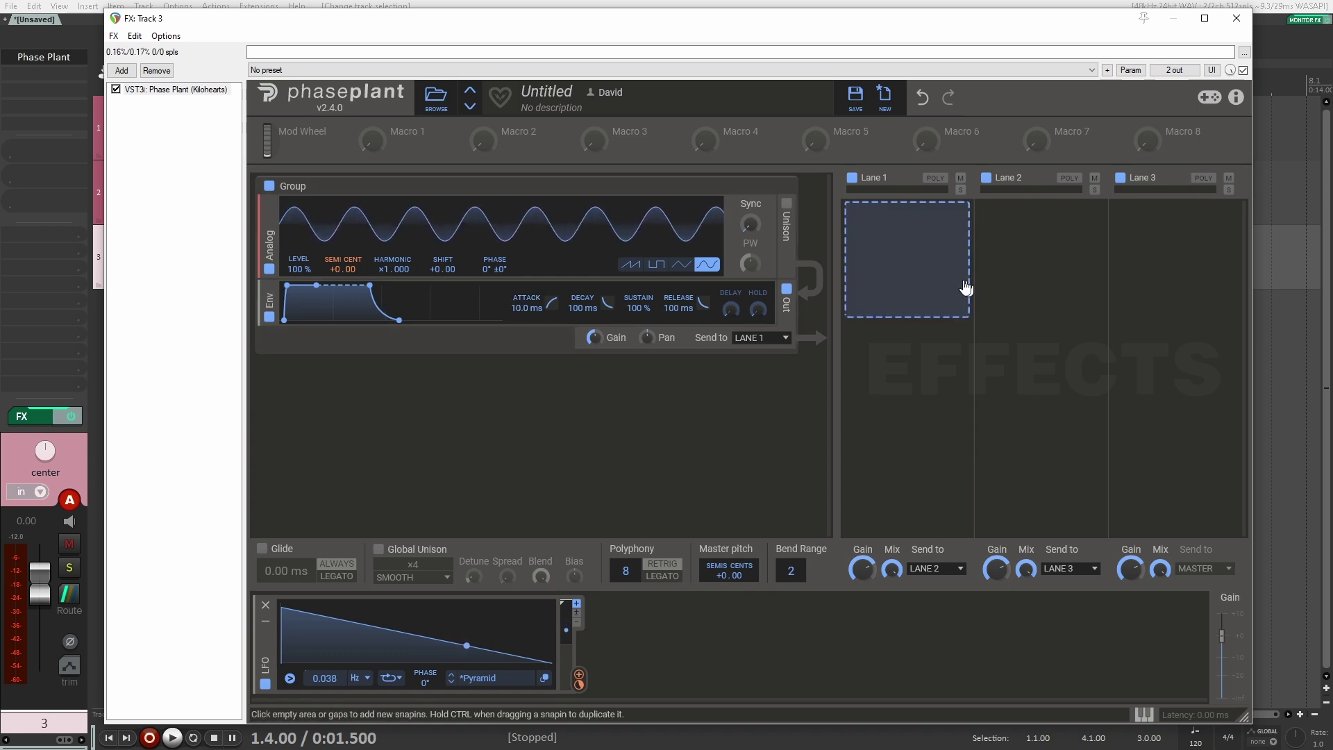
# Step: Add a Shaper effect to Lane 1 and load the Foldback curve from the Simple factory presets
pyautogui.click(955, 274)
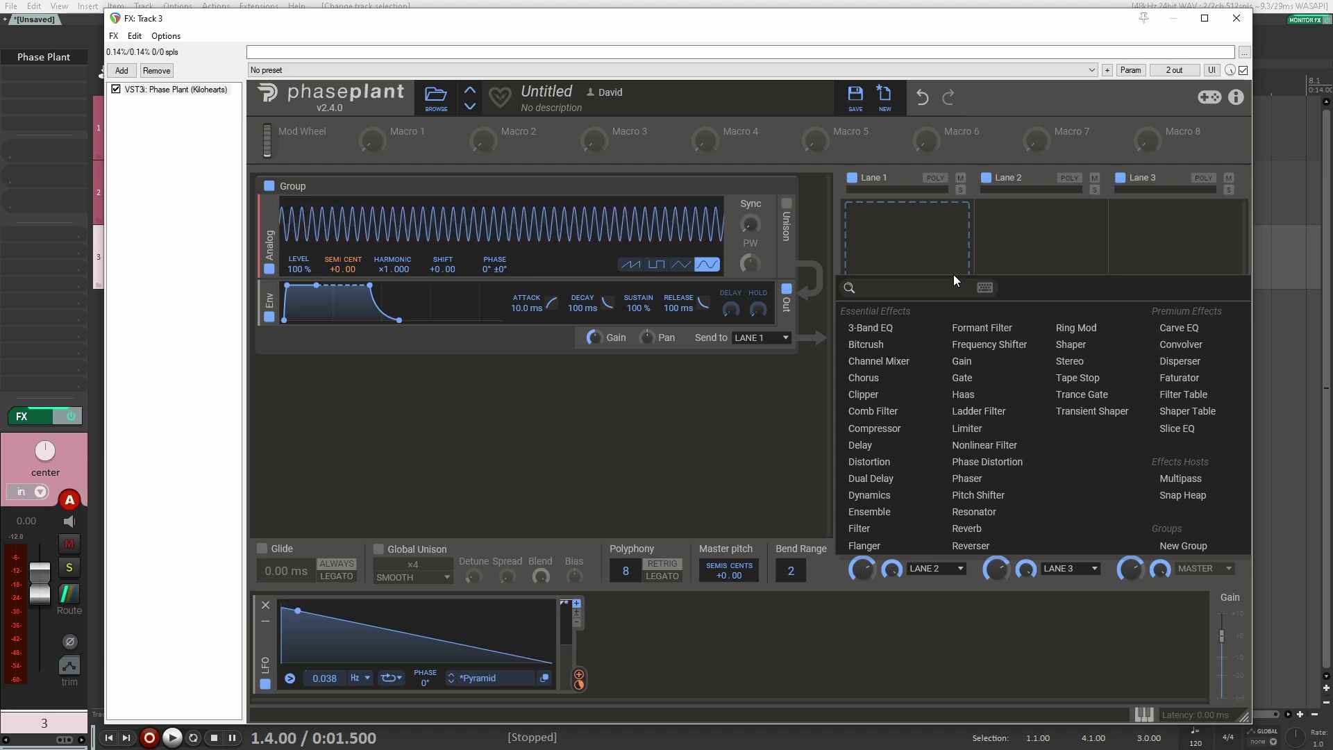
pyautogui.click(1071, 344)
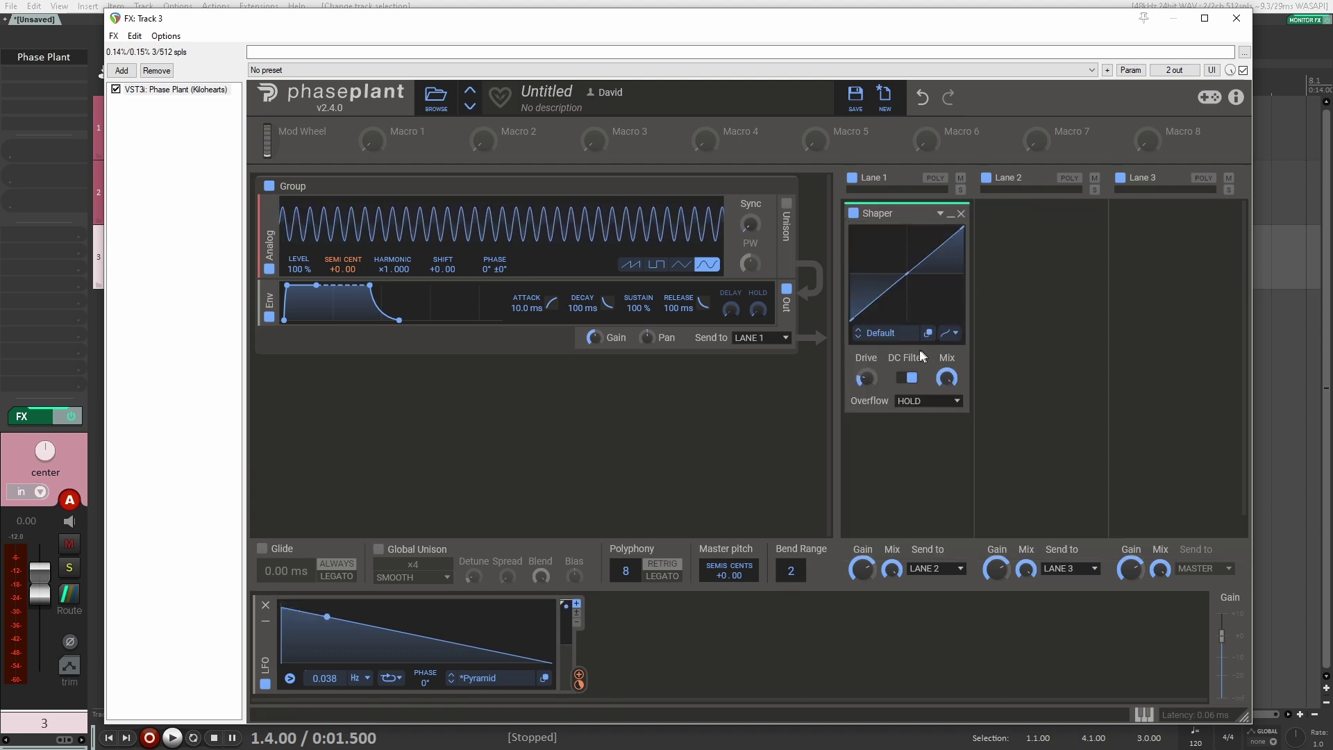
pyautogui.click(919, 348)
pyautogui.doubleClick(1176, 429)
pyautogui.click(1076, 497)
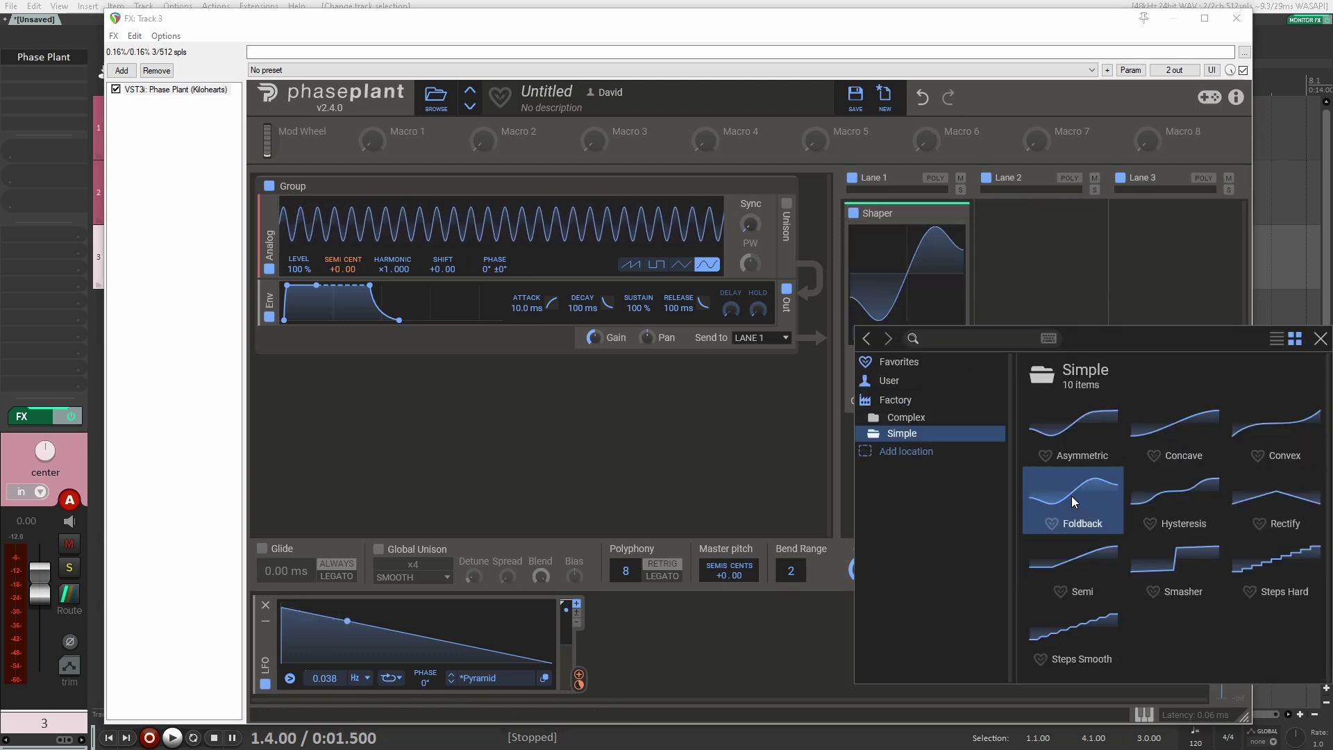
pyautogui.click(799, 460)
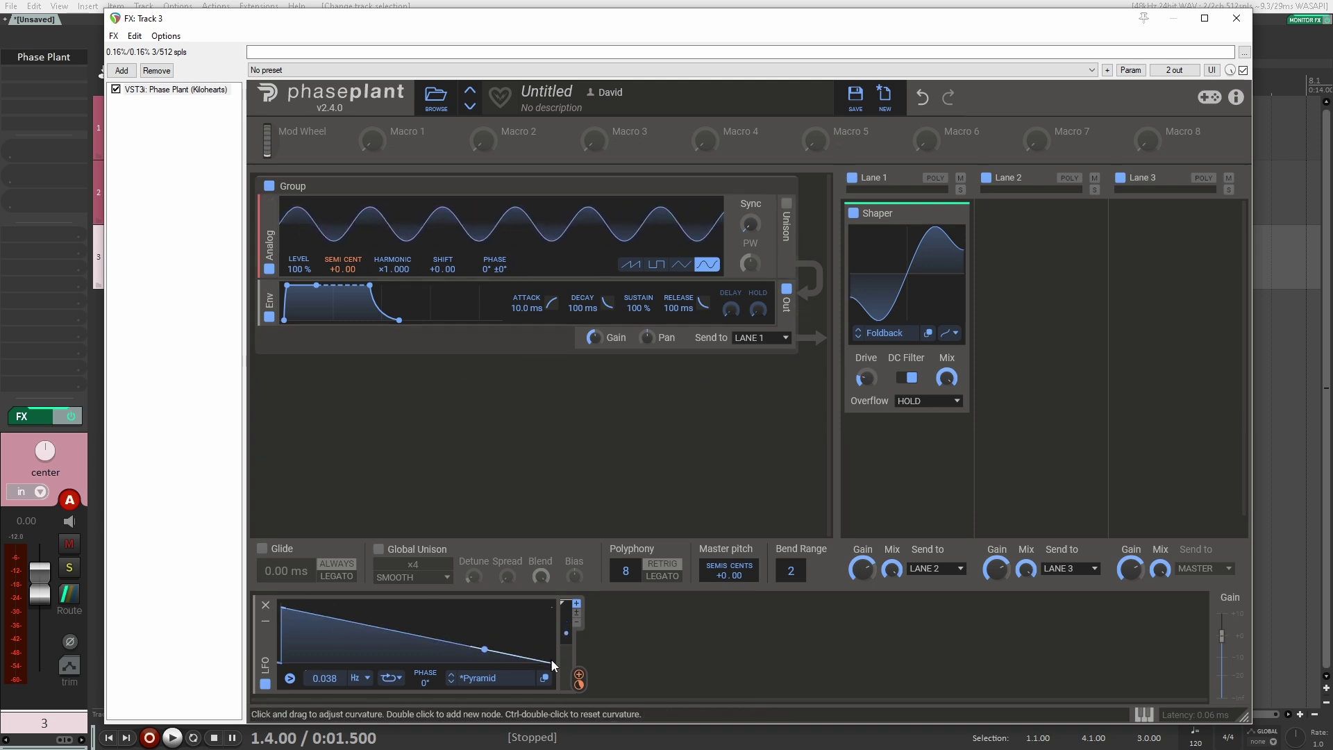
# Step: Set the LFO to one-shot playback and feed it into a new Remap modulator
pyautogui.click(399, 679)
pyautogui.click(408, 650)
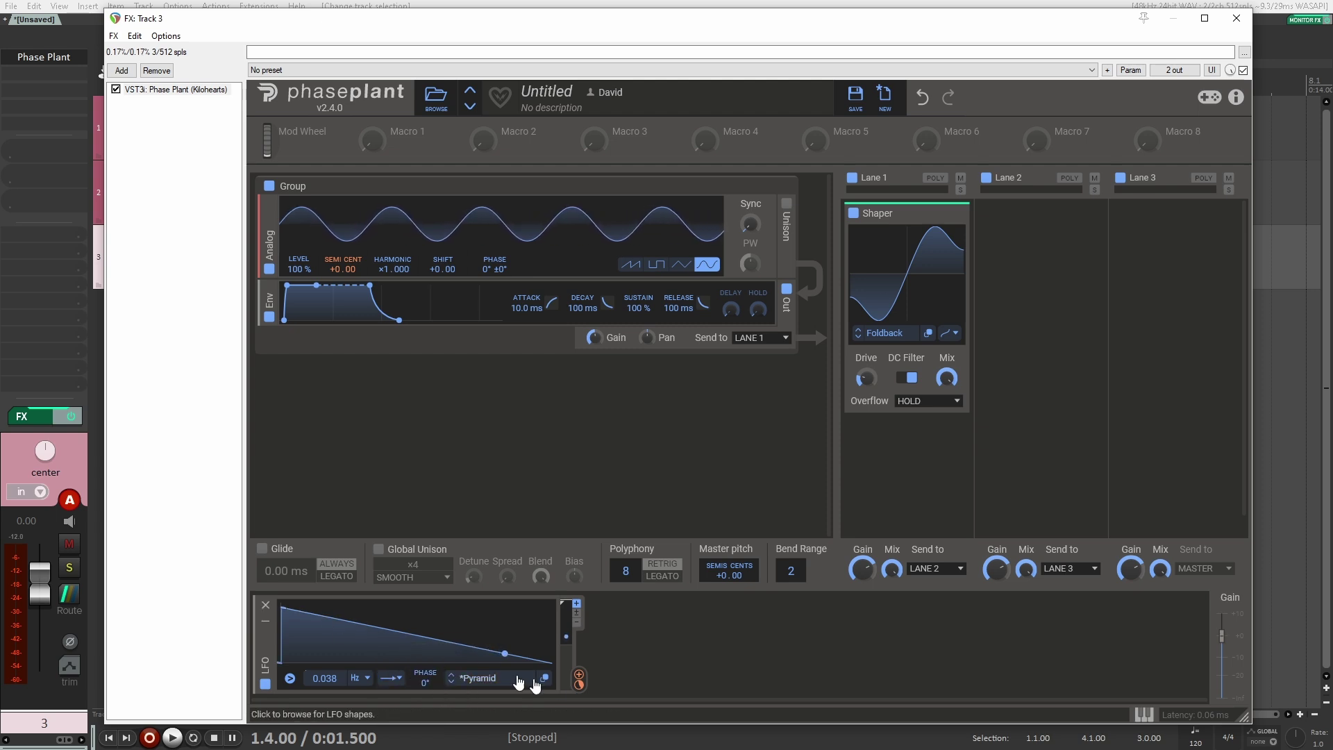
pyautogui.click(613, 659)
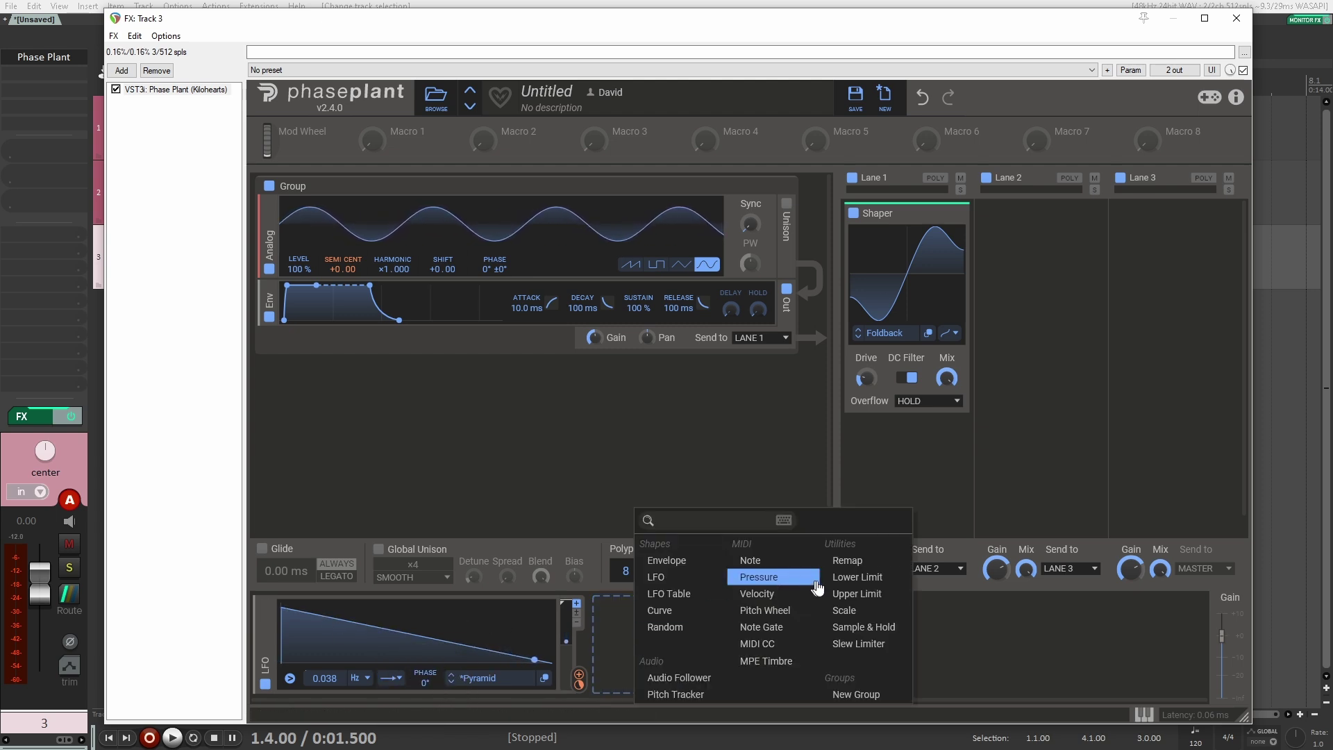
pyautogui.click(853, 564)
pyautogui.moveTo(579, 684); pyautogui.dragTo(681, 679)
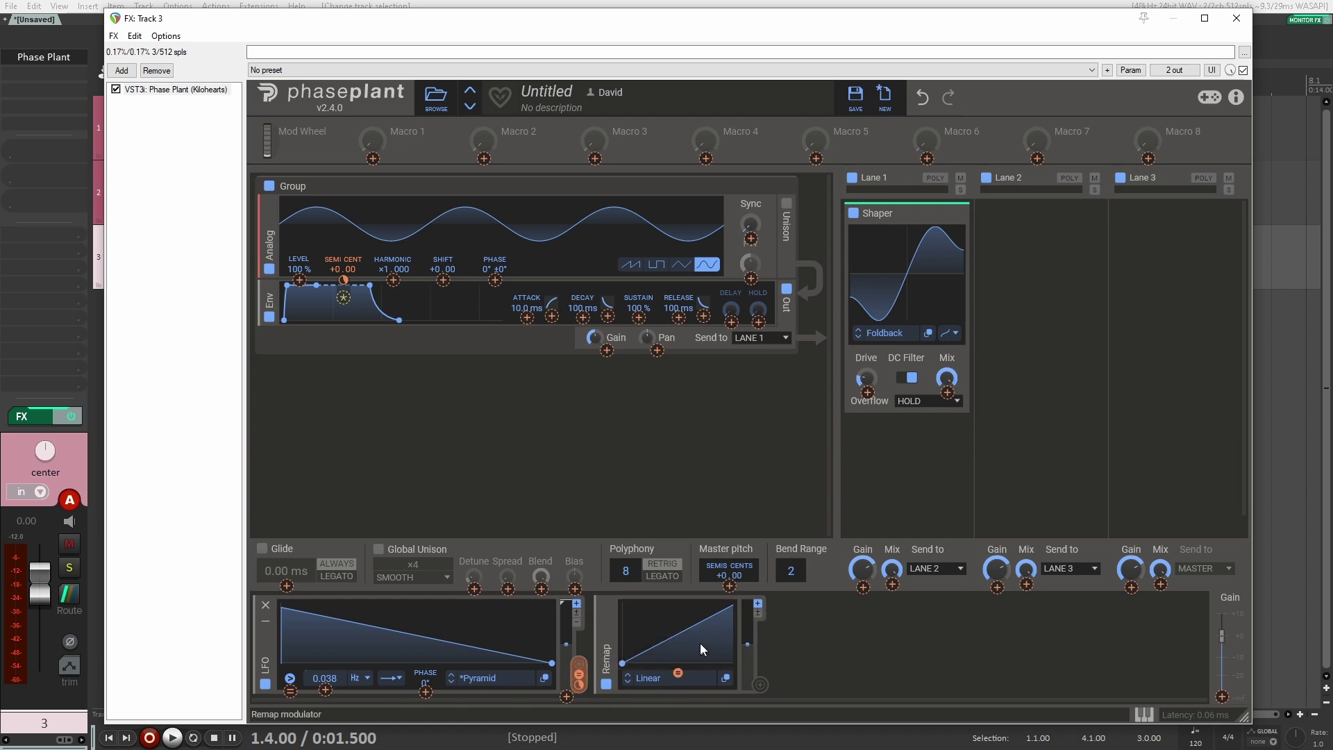
# Step: Flatten the first part of the Remap curve with an extra node and use it to modulate the Shaper's Mix and Drive
pyautogui.doubleClick(694, 623)
pyautogui.moveTo(695, 623); pyautogui.dragTo(694, 664)
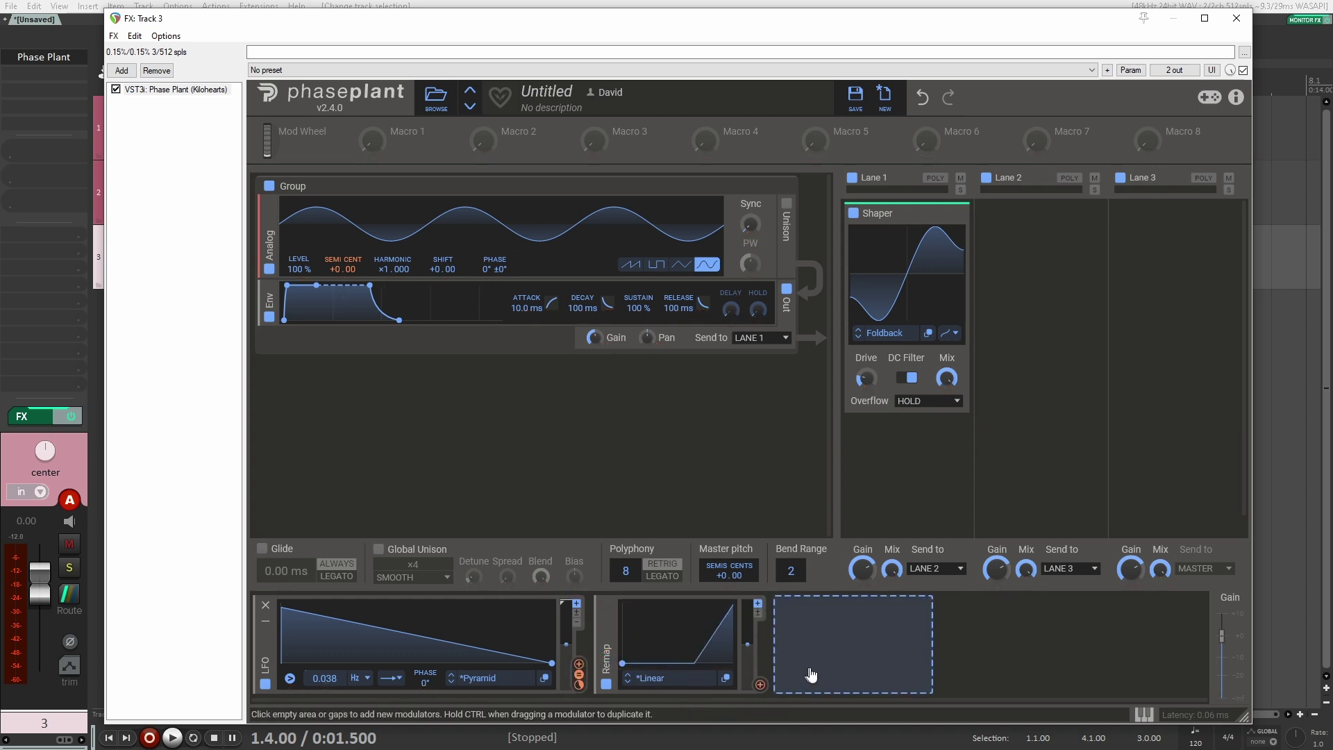
pyautogui.moveTo(758, 686); pyautogui.dragTo(947, 382)
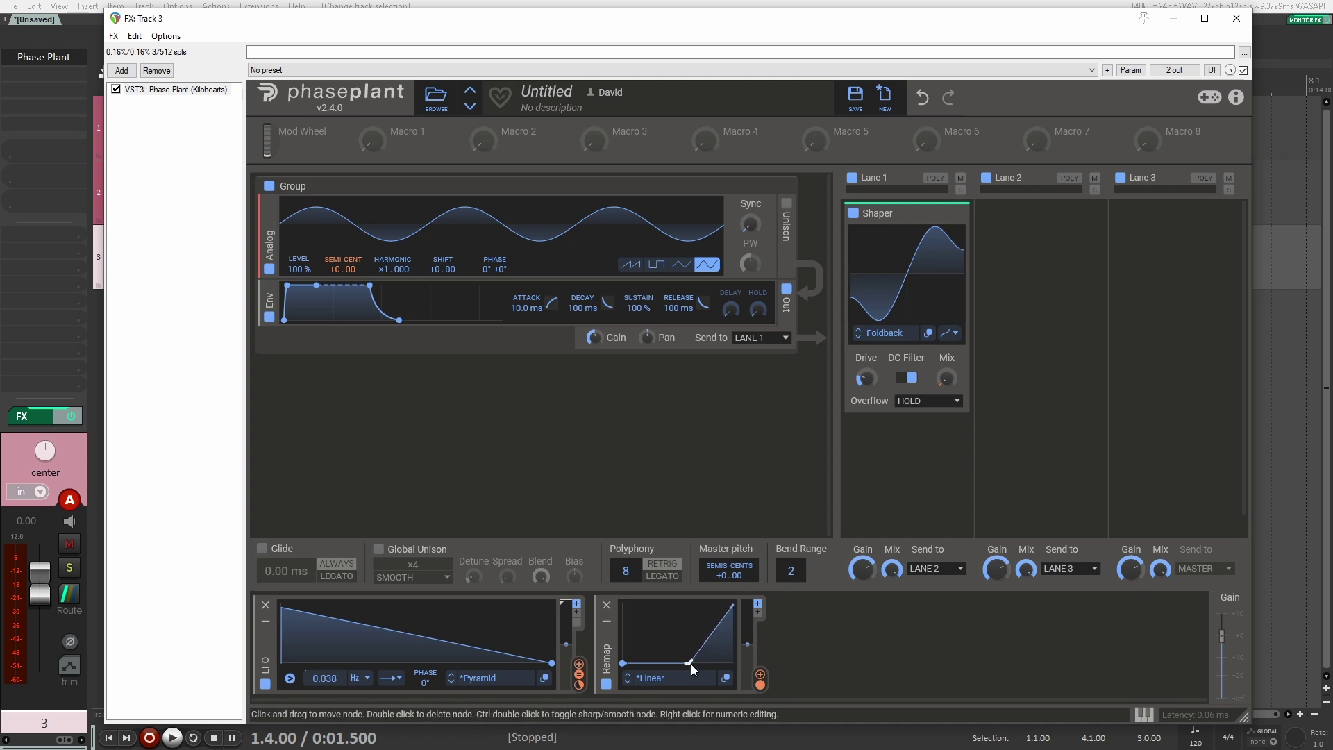
pyautogui.click(760, 681)
pyautogui.moveTo(860, 504); pyautogui.dragTo(870, 417)
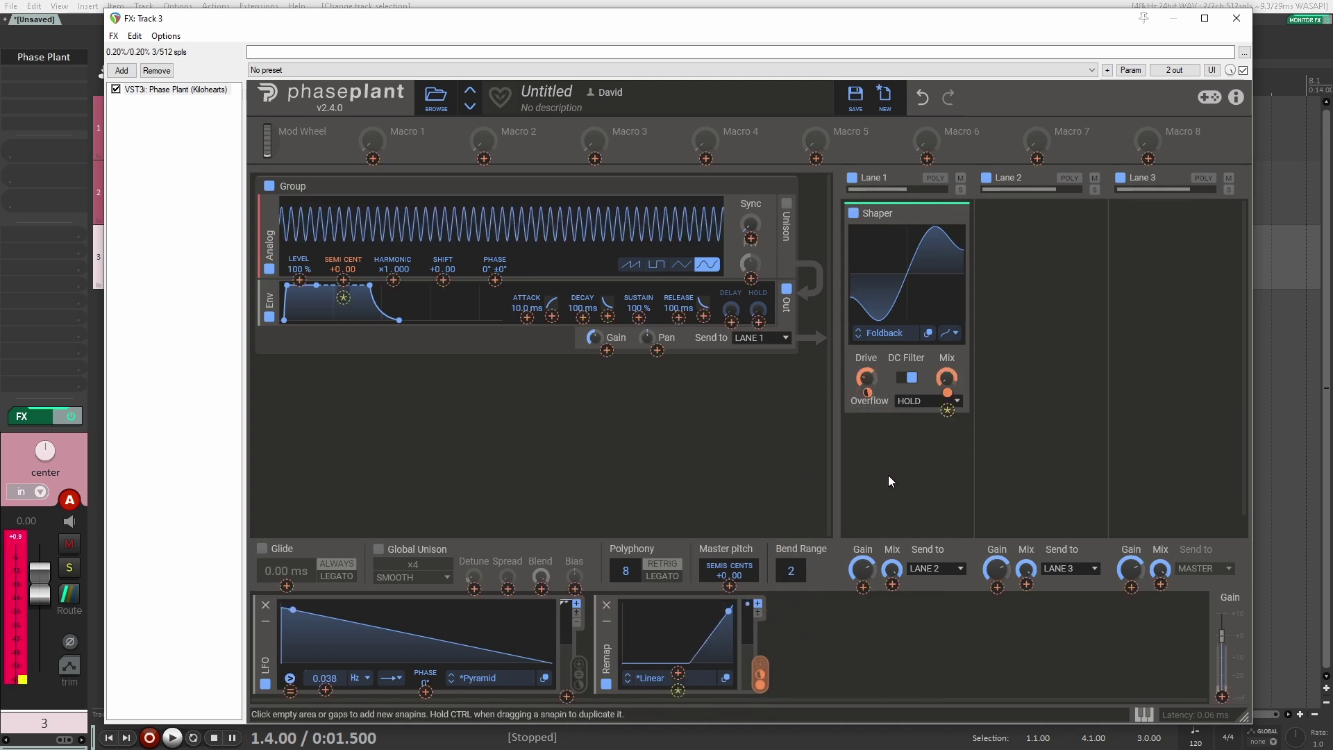
# Step: Add a Gain effect, set it to about -14.58 dB and place it in Lane 3
pyautogui.click(1037, 257)
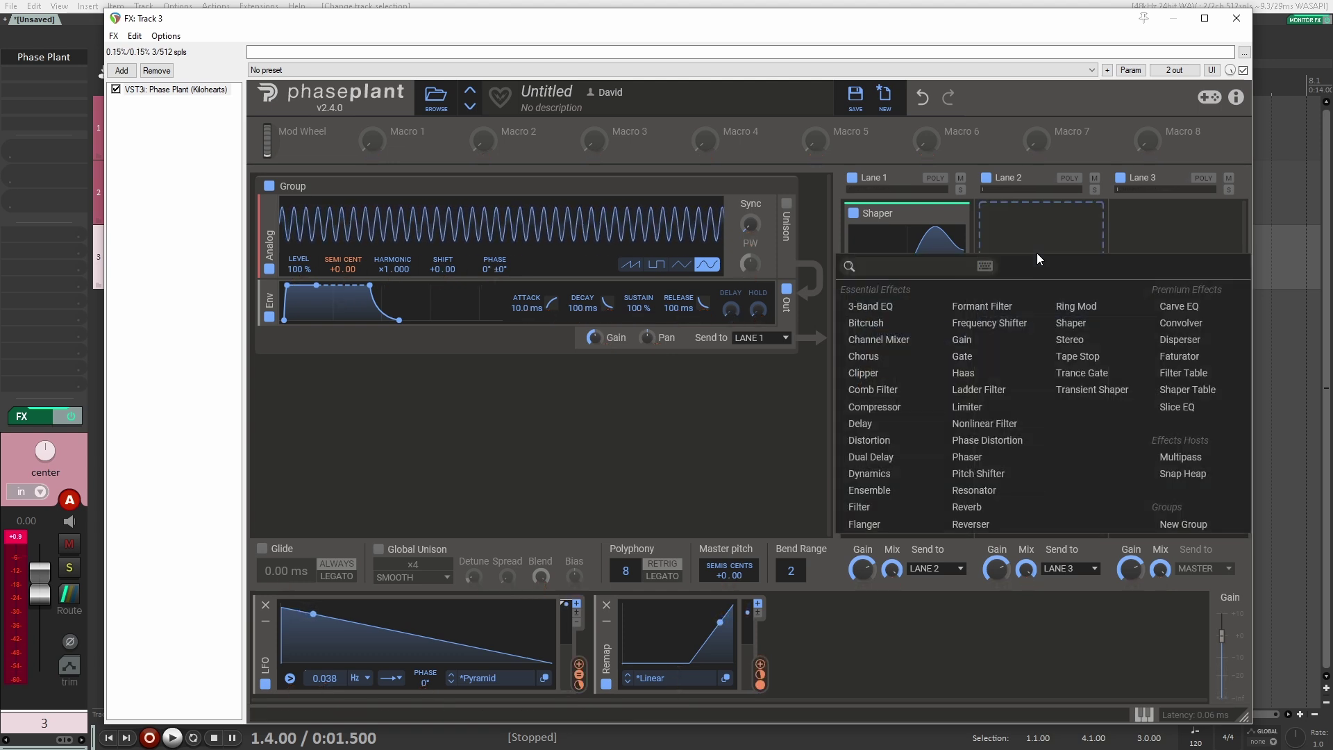
pyautogui.click(968, 341)
pyautogui.moveTo(1050, 209); pyautogui.dragTo(1174, 274)
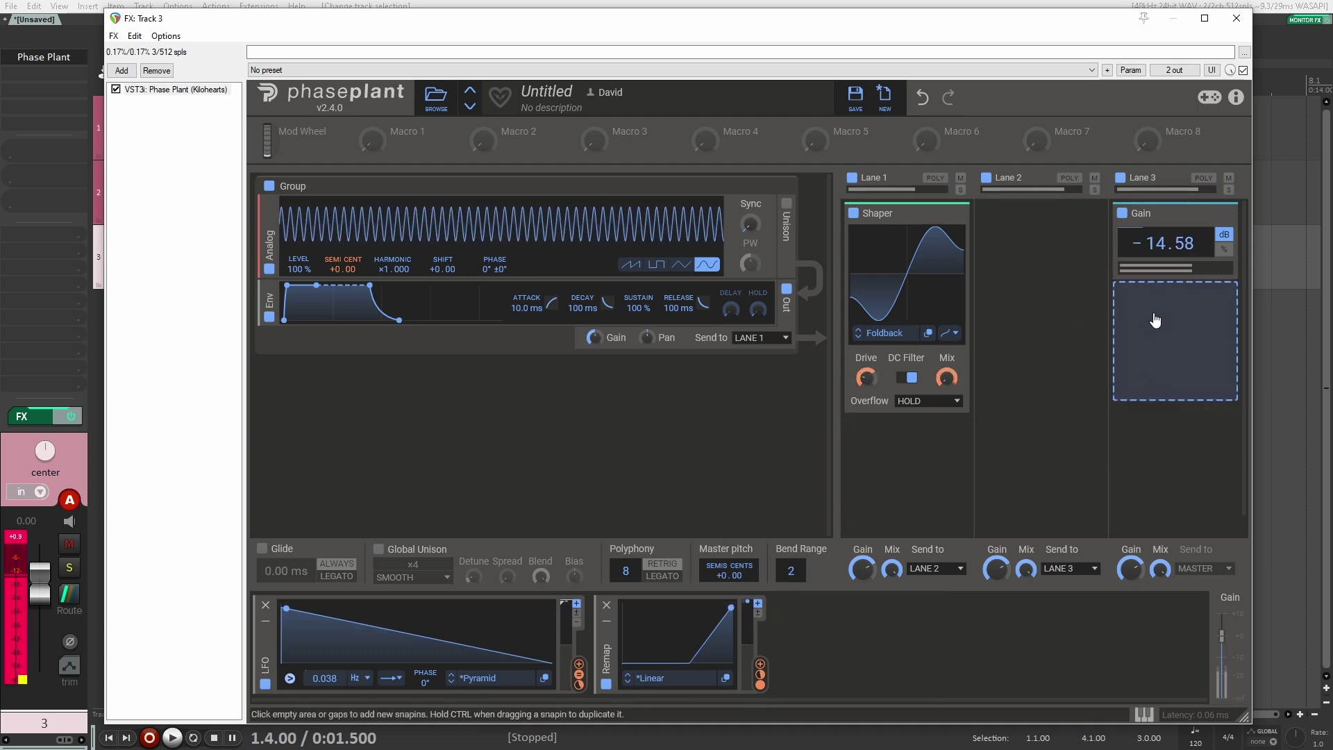
# Step: Add a low-pass Filter below the Gain in Lane 3, raising its cutoff and lowering its Q
pyautogui.click(1154, 319)
pyautogui.click(860, 566)
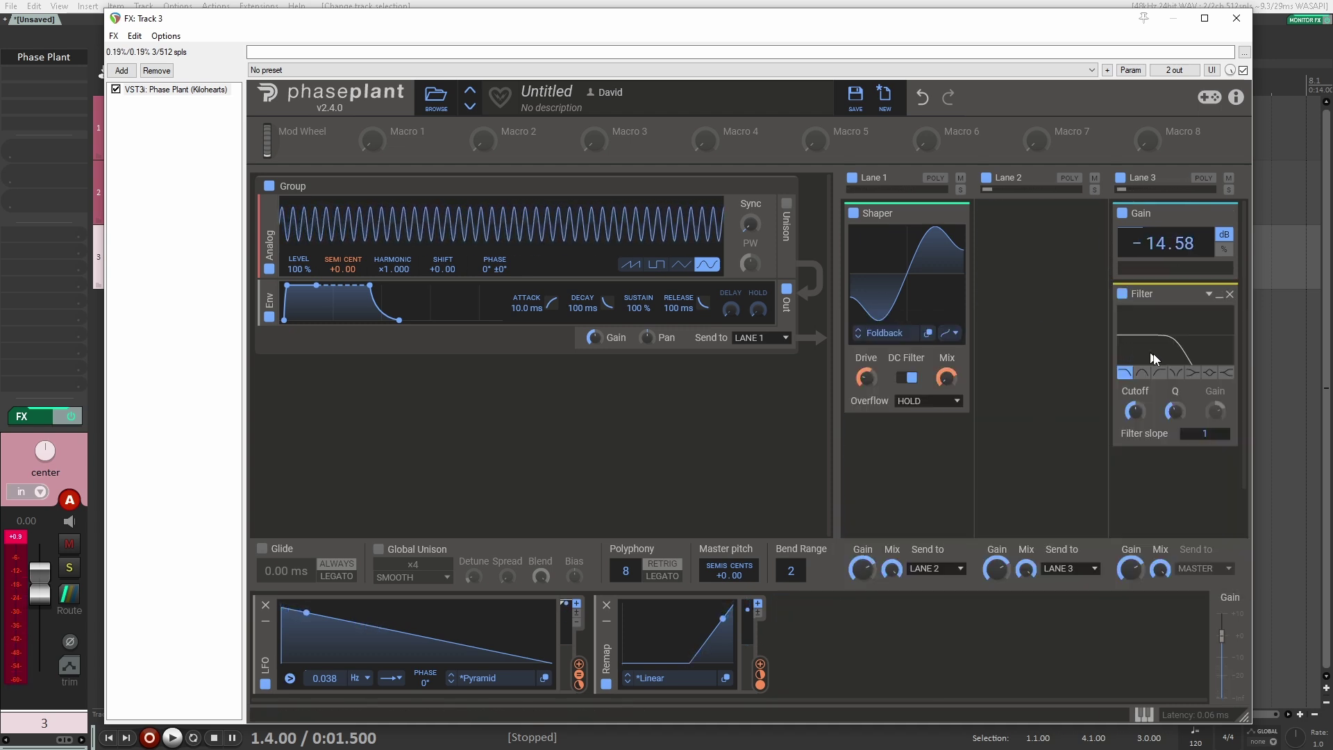
pyautogui.moveTo(1130, 415); pyautogui.dragTo(1173, 438)
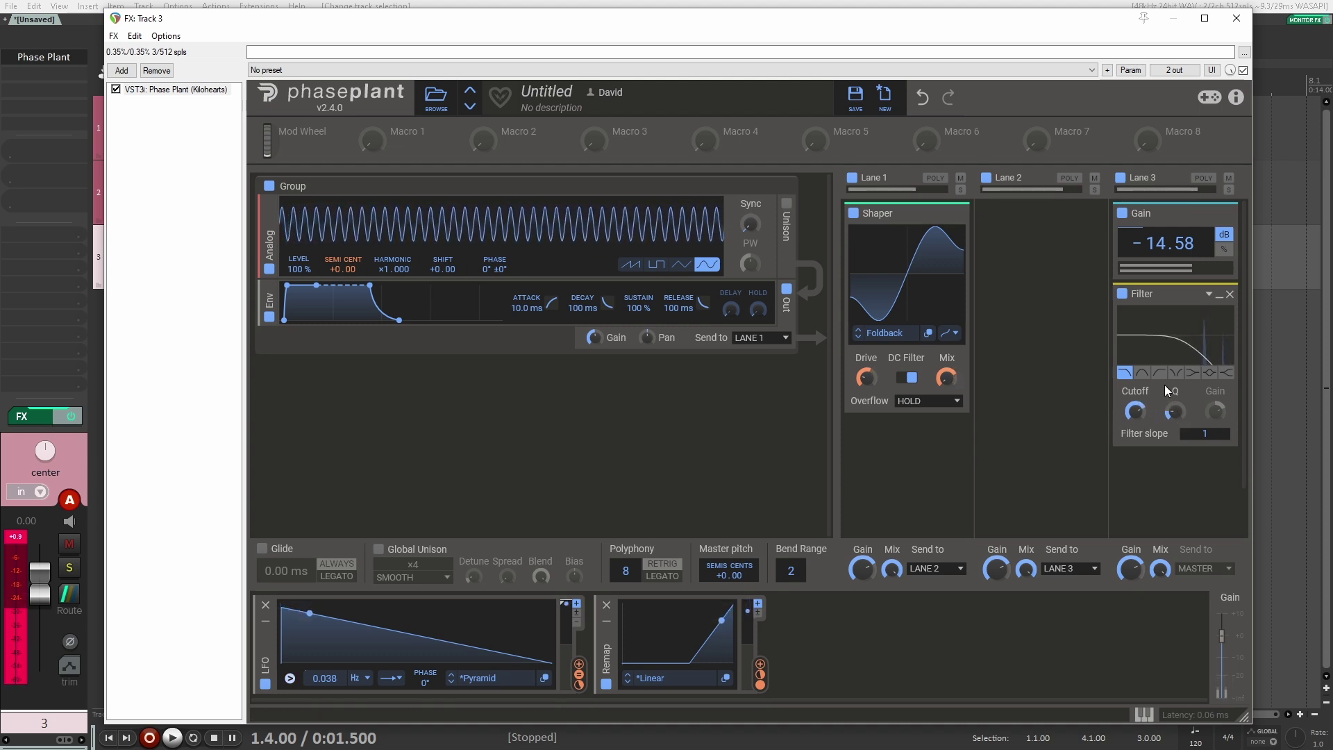
# Step: Inspect the Remap modulation amount applied to the Shaper's Drive
pyautogui.rightClick(869, 391)
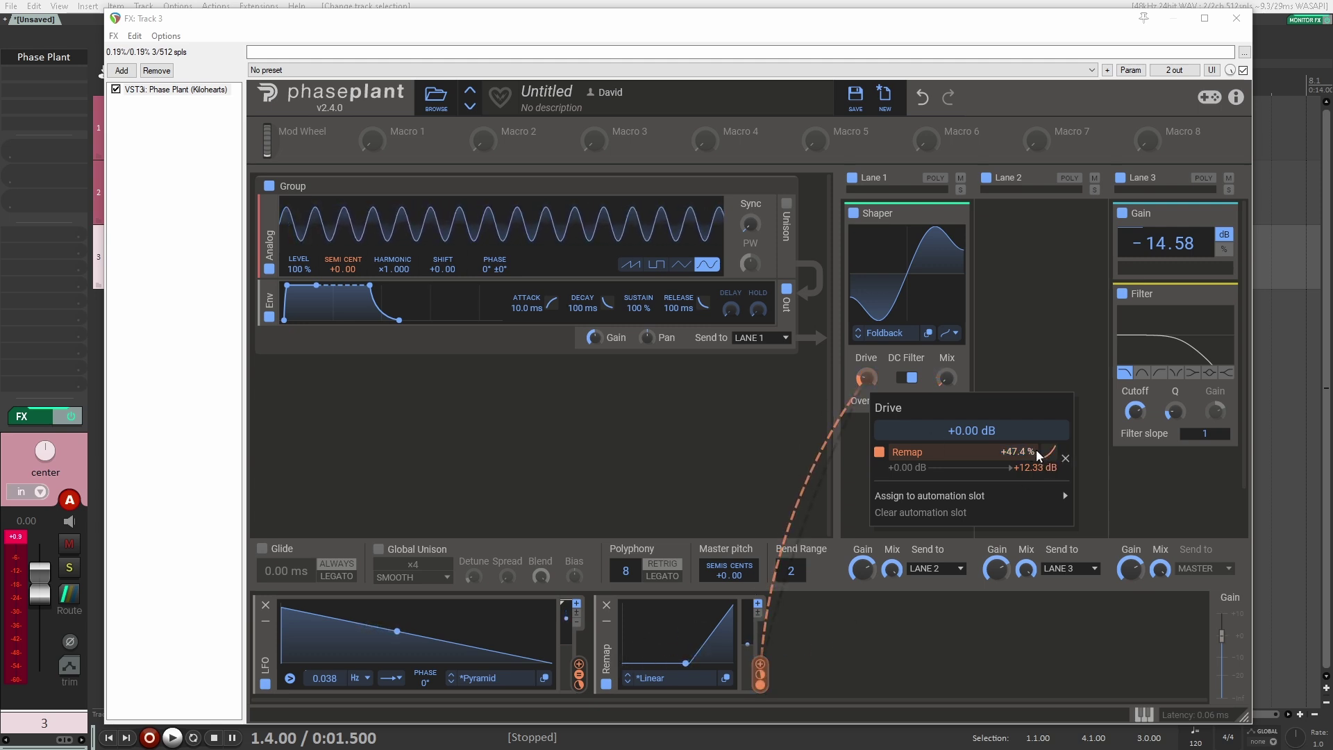
pyautogui.click(810, 429)
pyautogui.rightClick(864, 389)
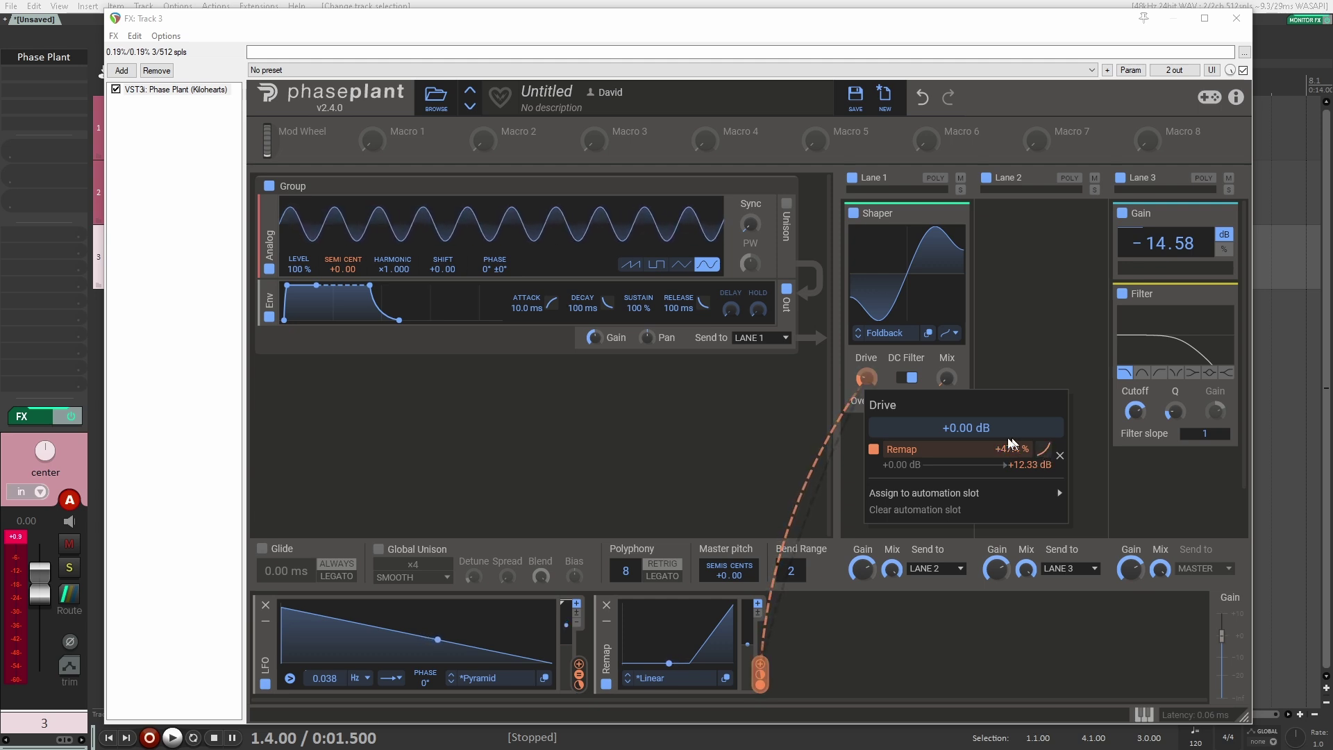
pyautogui.click(810, 476)
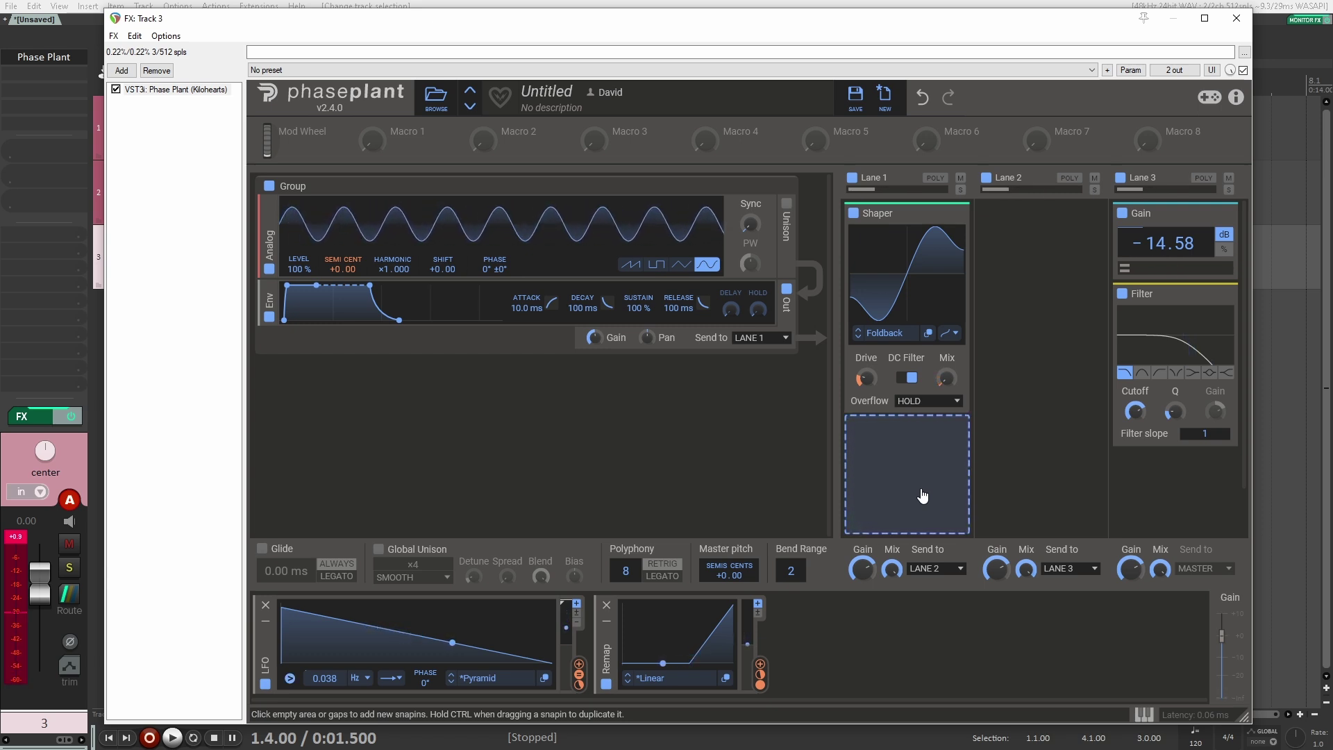
# Step: Add an Ensemble effect below the Shaper in Lane 1
pyautogui.scroll(-1, 1006, 480)
pyautogui.click(925, 384)
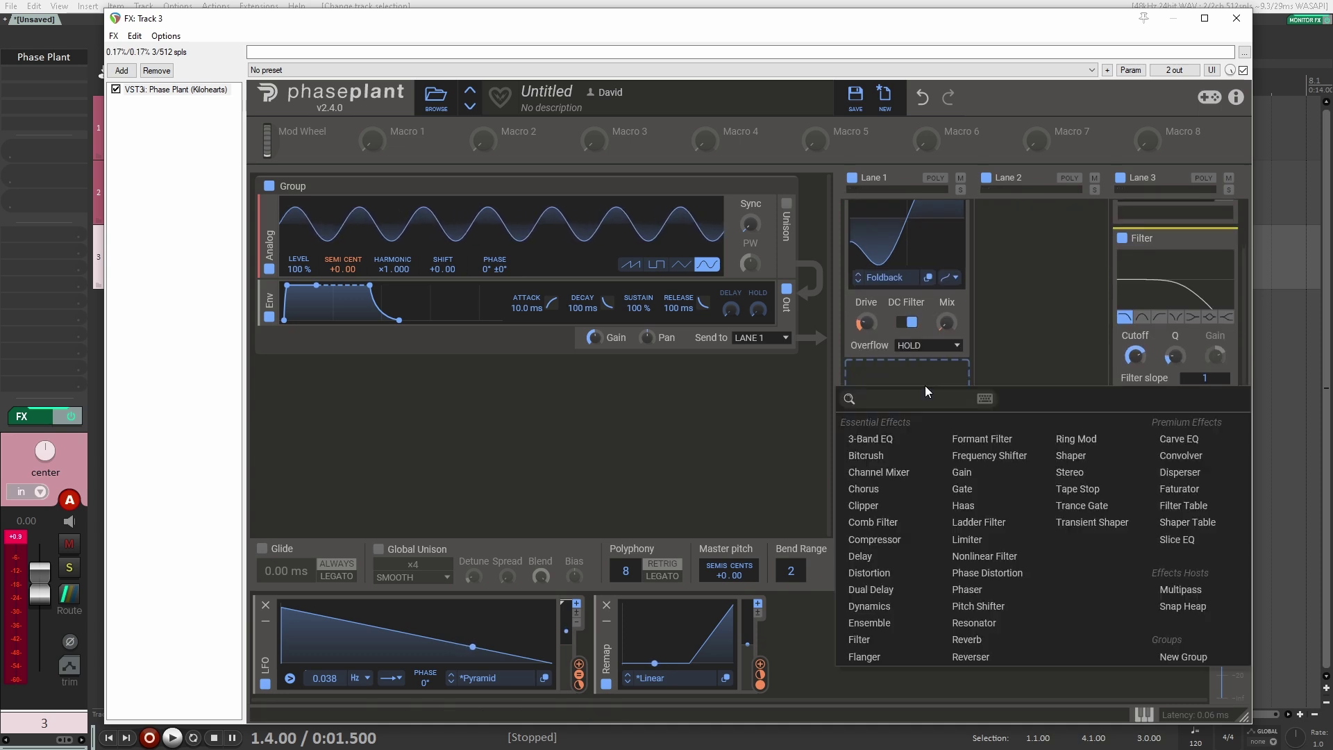
pyautogui.click(886, 624)
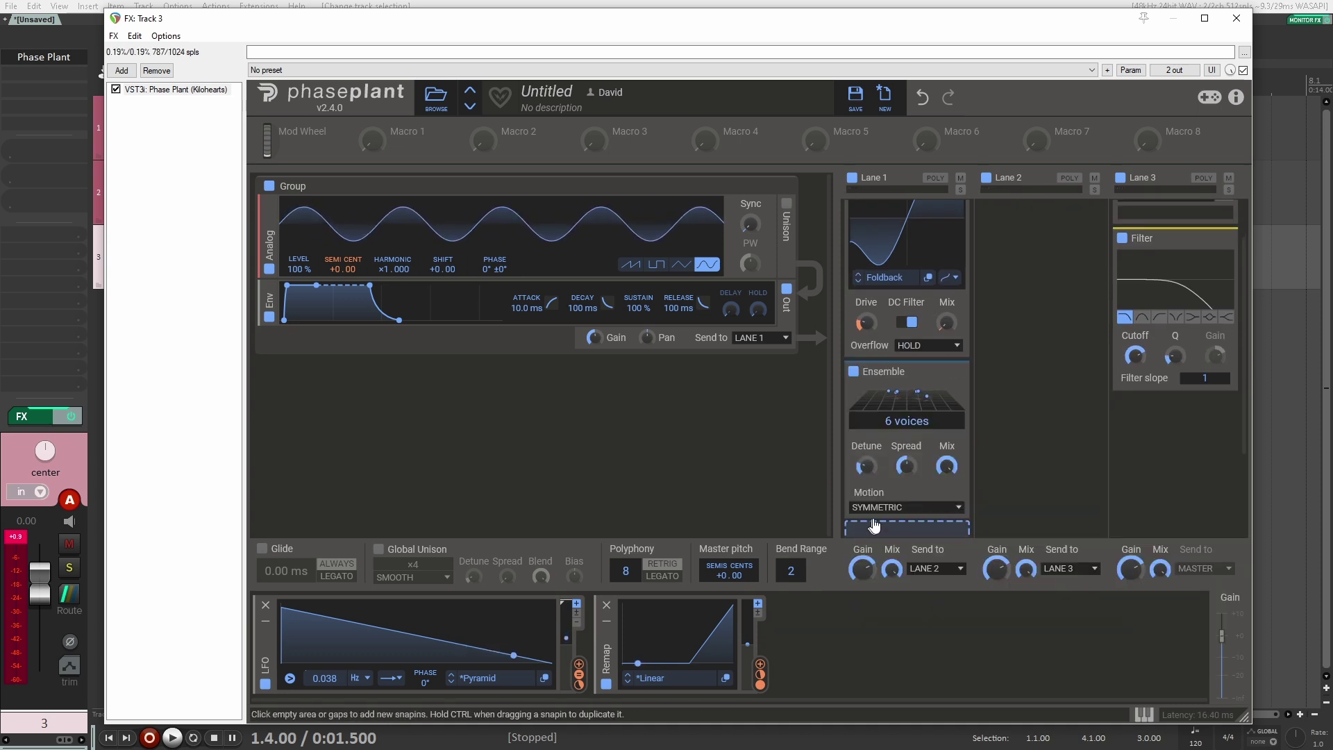
pyautogui.scroll(-1, 1017, 462)
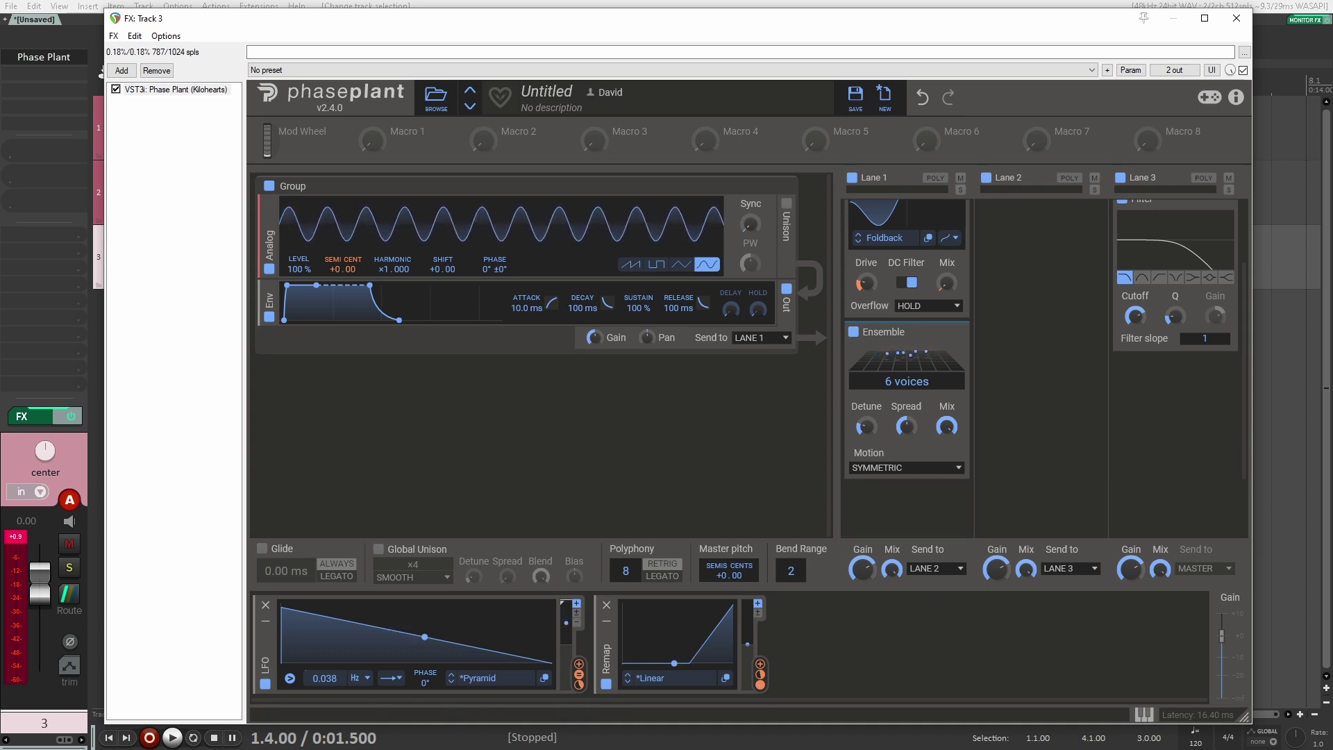
# Step: Add a second Remap modulator driven by the LFO and reshape its curve with a short flat start before the rise
pyautogui.click(841, 651)
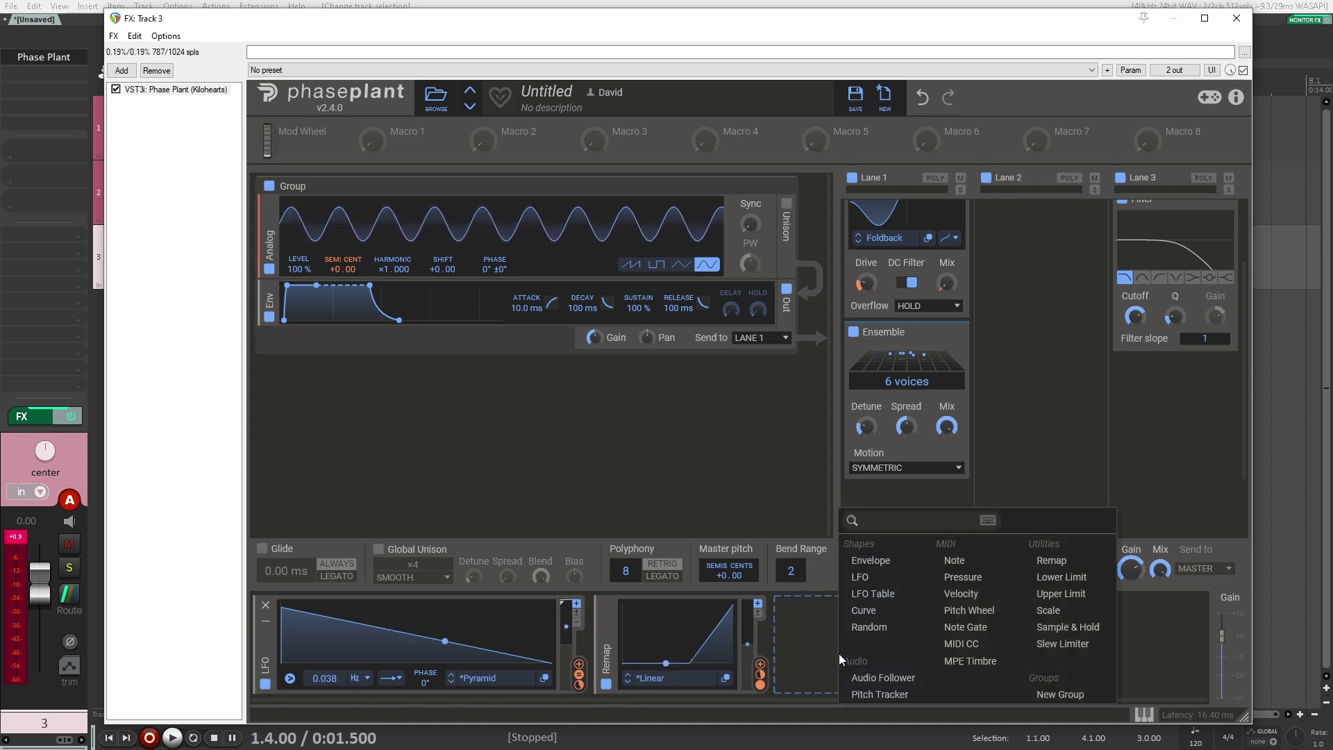
pyautogui.click(1051, 560)
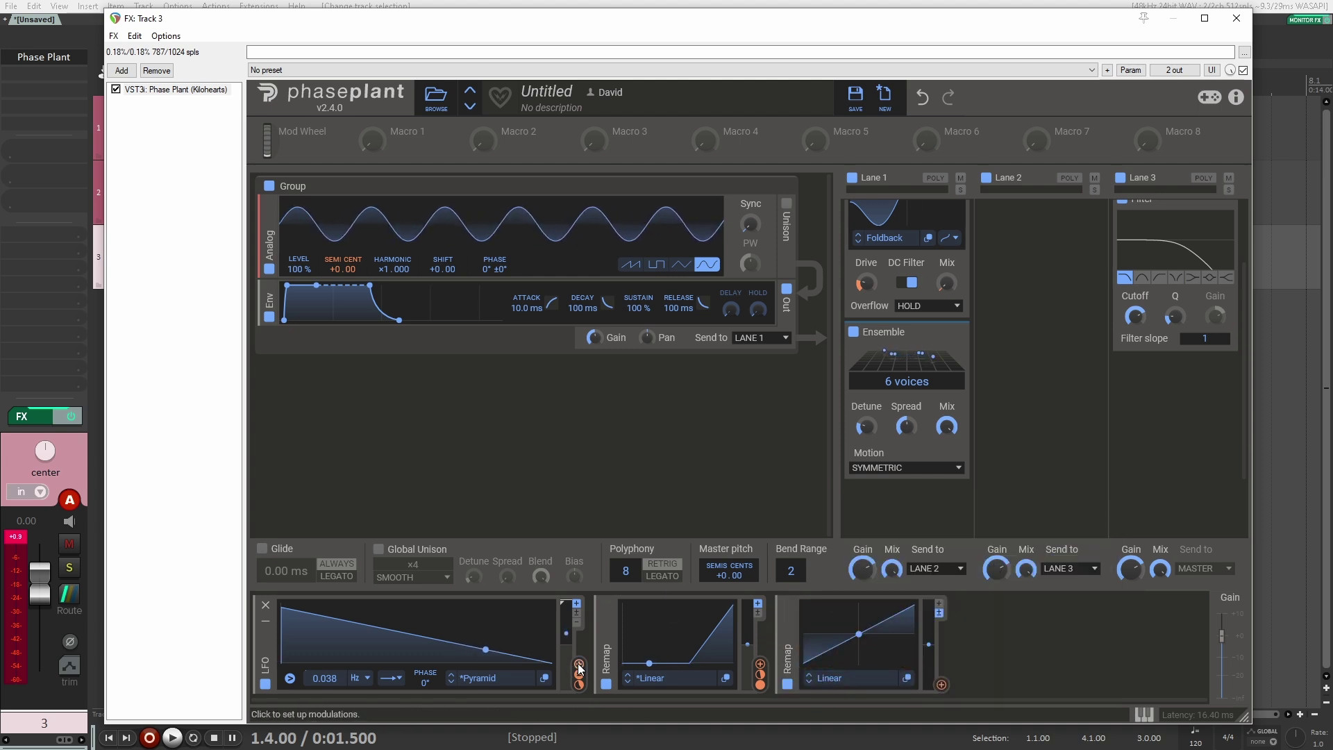
pyautogui.moveTo(369, 648)
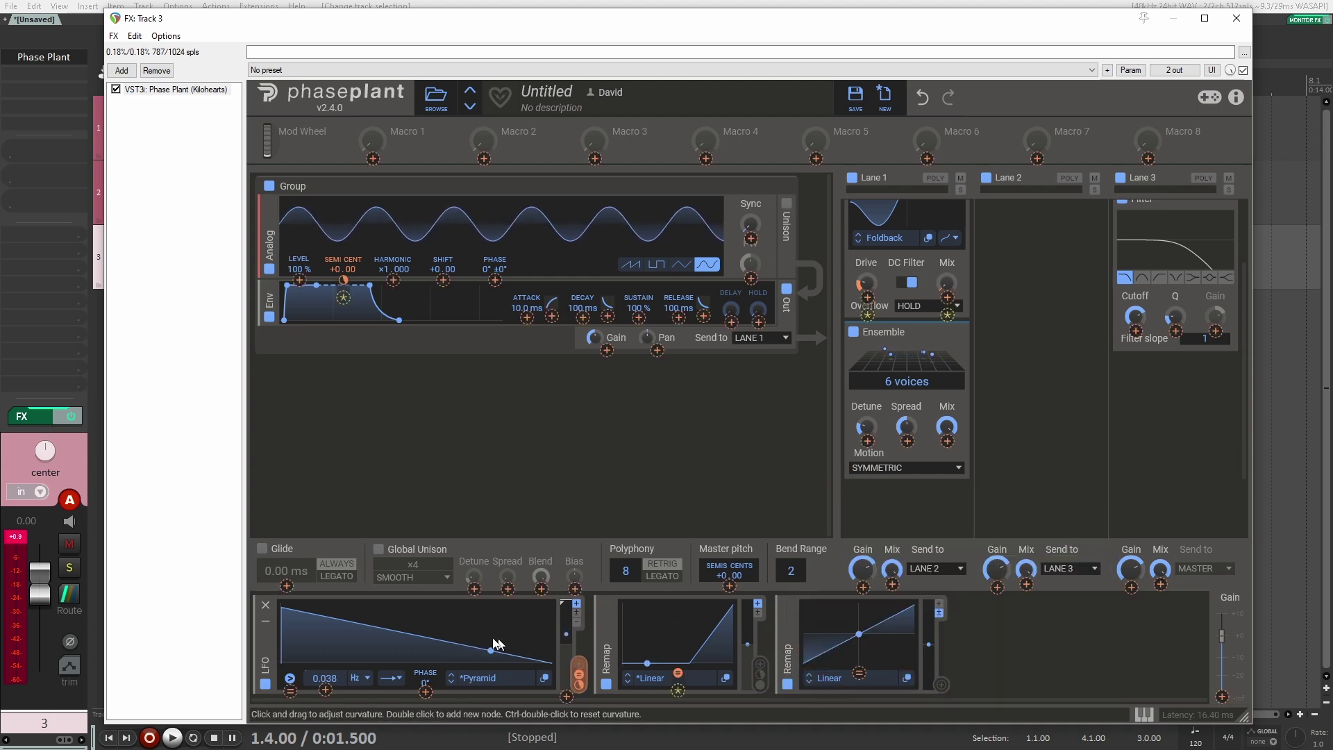
pyautogui.click(861, 673)
pyautogui.click(861, 627)
pyautogui.moveTo(865, 654); pyautogui.dragTo(841, 675)
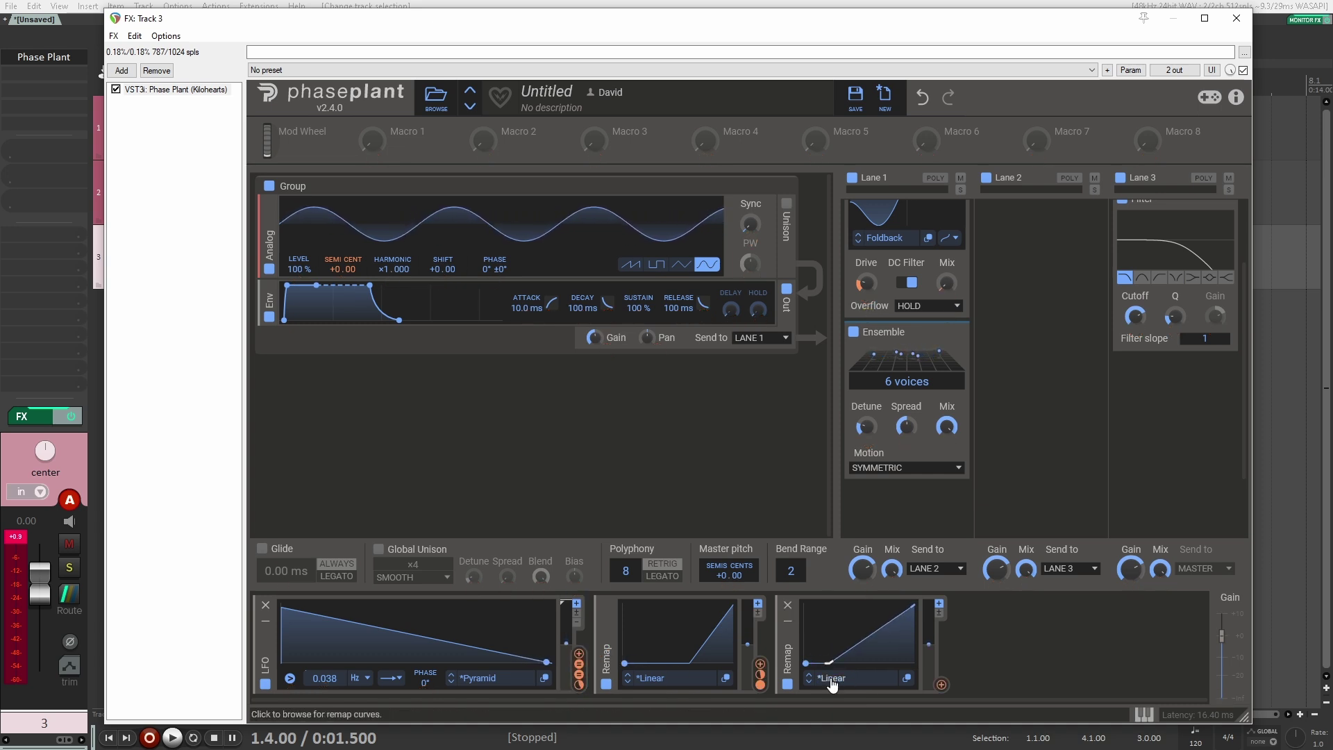
# Step: Modulate the Ensemble's Mix with the second Remap and lower its base Mix to minimum
pyautogui.moveTo(942, 685); pyautogui.dragTo(947, 375)
pyautogui.moveTo(947, 427); pyautogui.dragTo(947, 514)
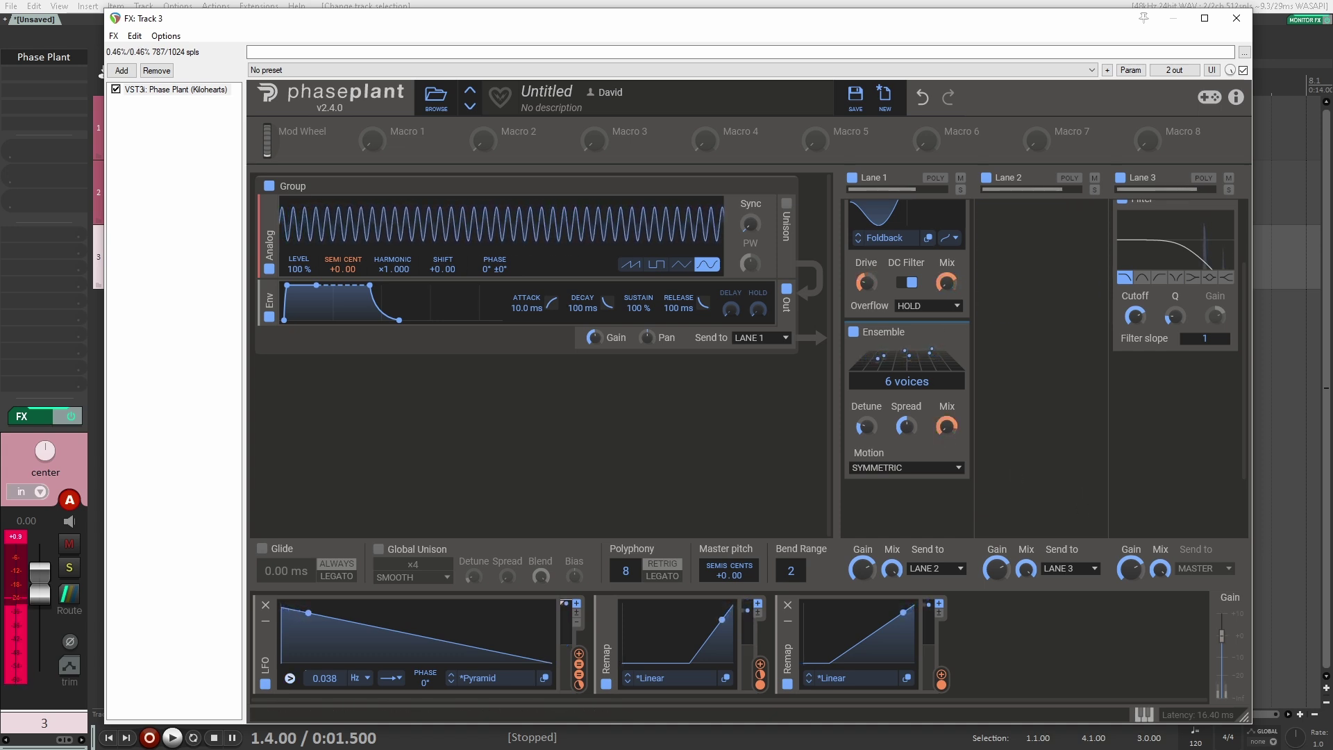
pyautogui.click(101, 70)
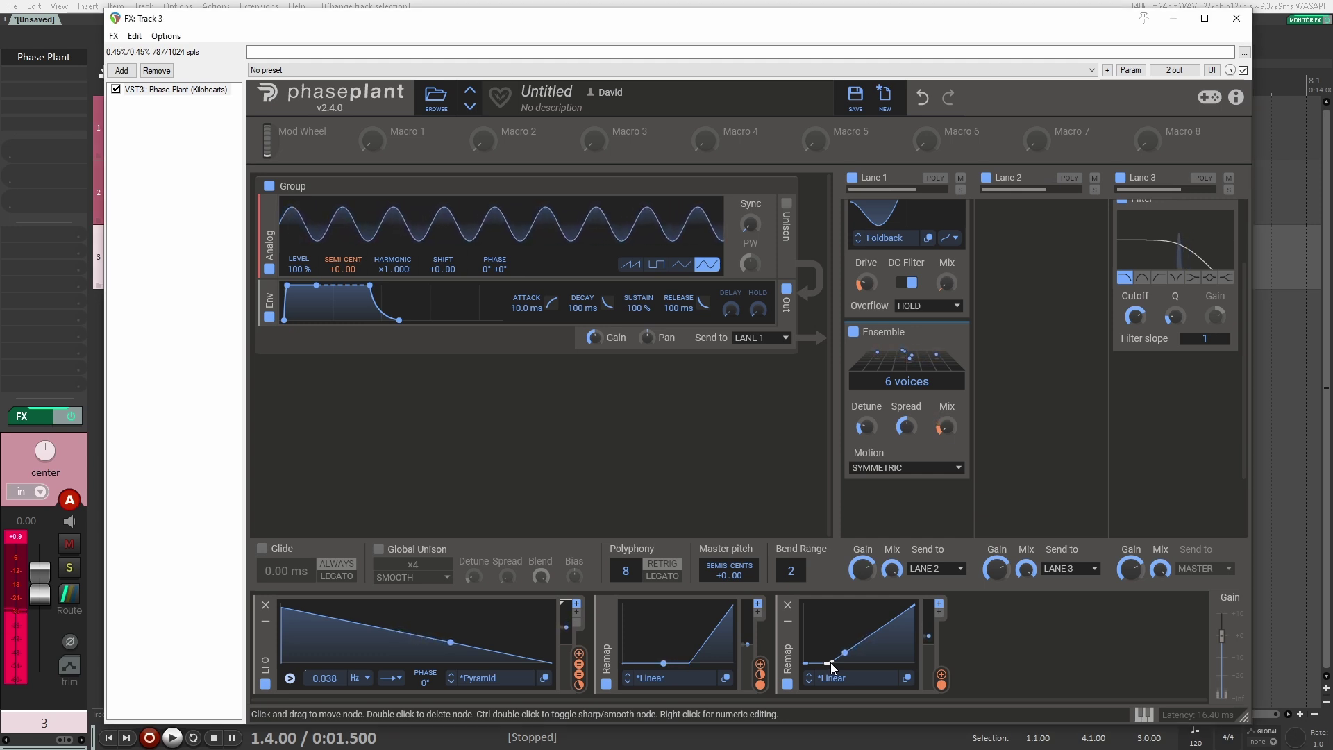
# Step: Add a Clipper effect to the empty Lane 2
pyautogui.scroll(2, 1038, 397)
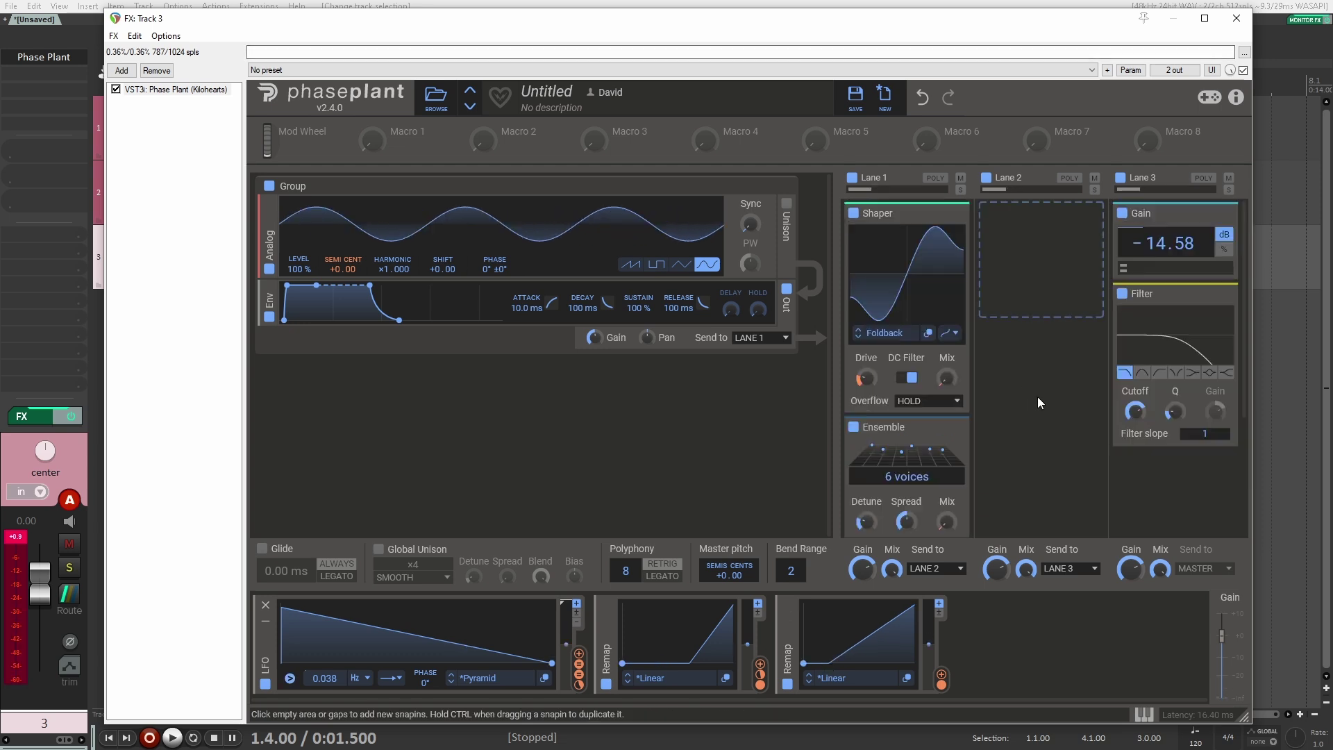
pyautogui.click(1062, 210)
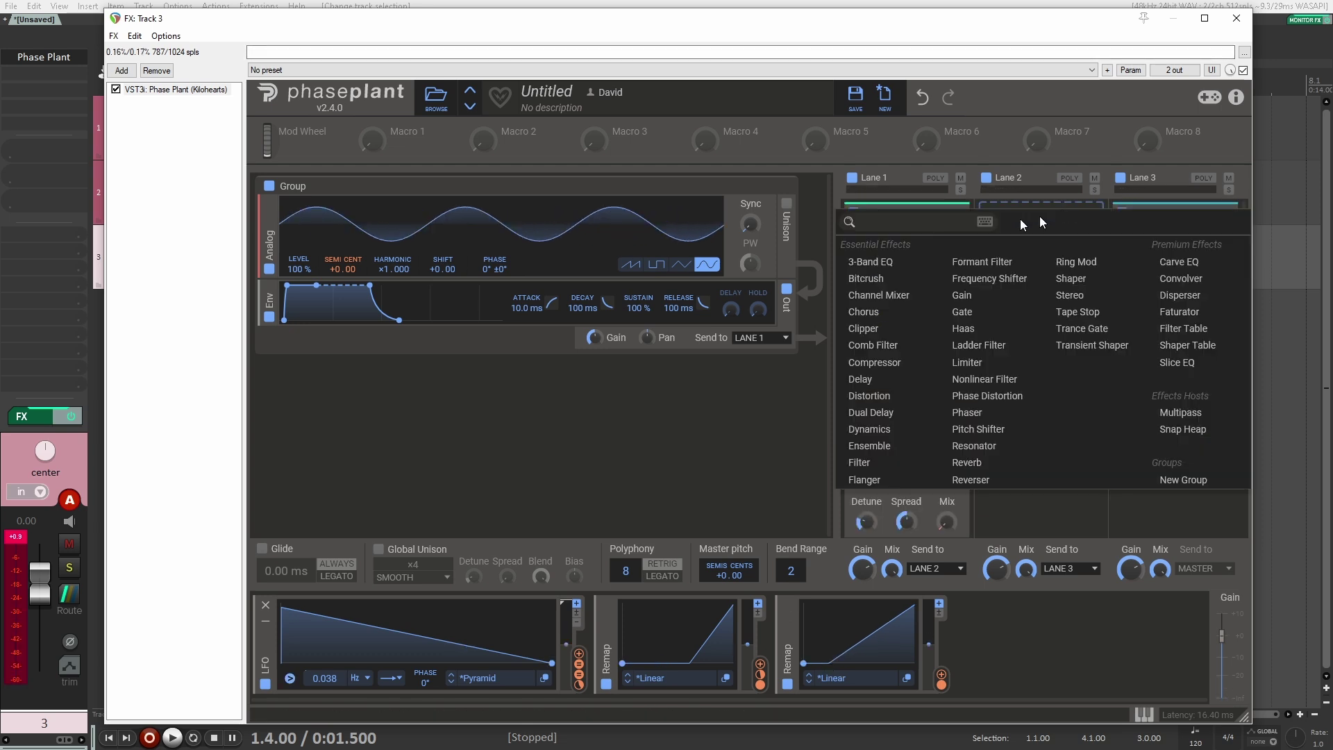
pyautogui.click(883, 328)
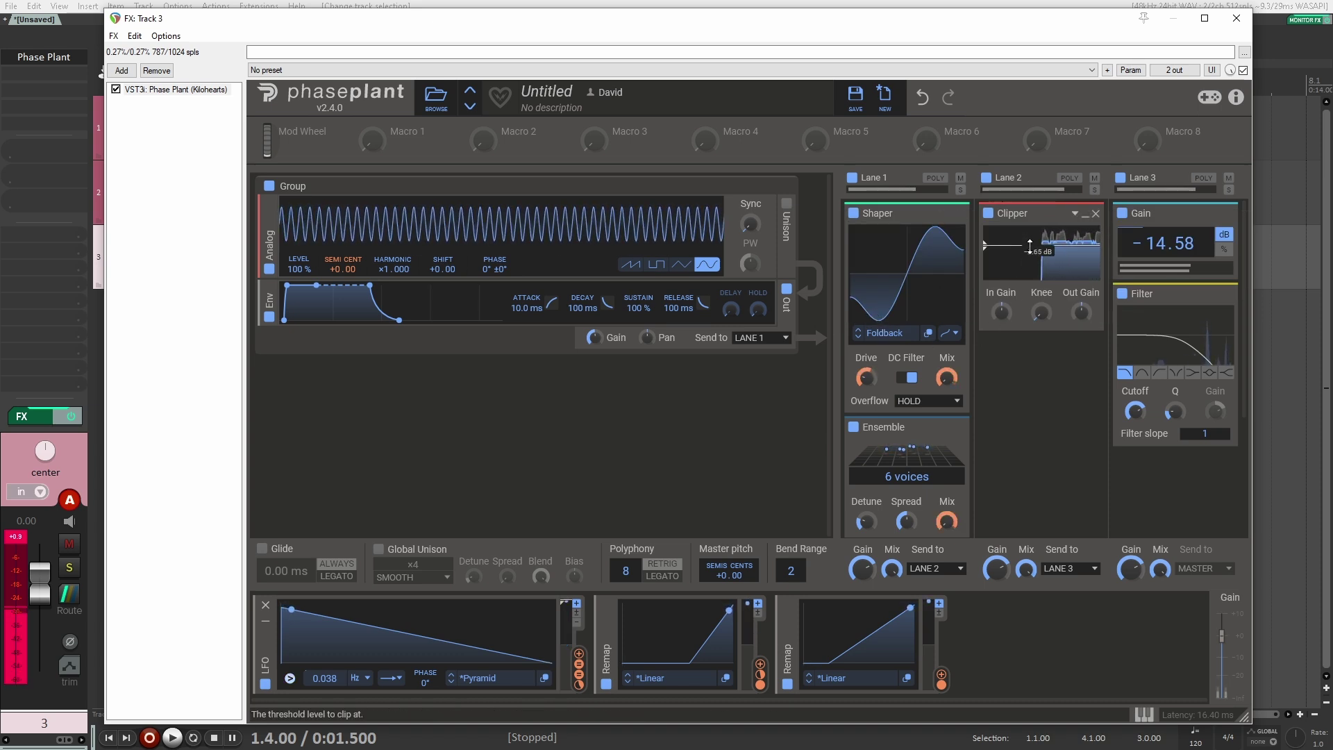
# Step: Lower the Clipper's In Gain and threshold, and set the Lane 3 Gain to -4.28 dB
pyautogui.moveTo(1030, 248); pyautogui.dragTo(1030, 263)
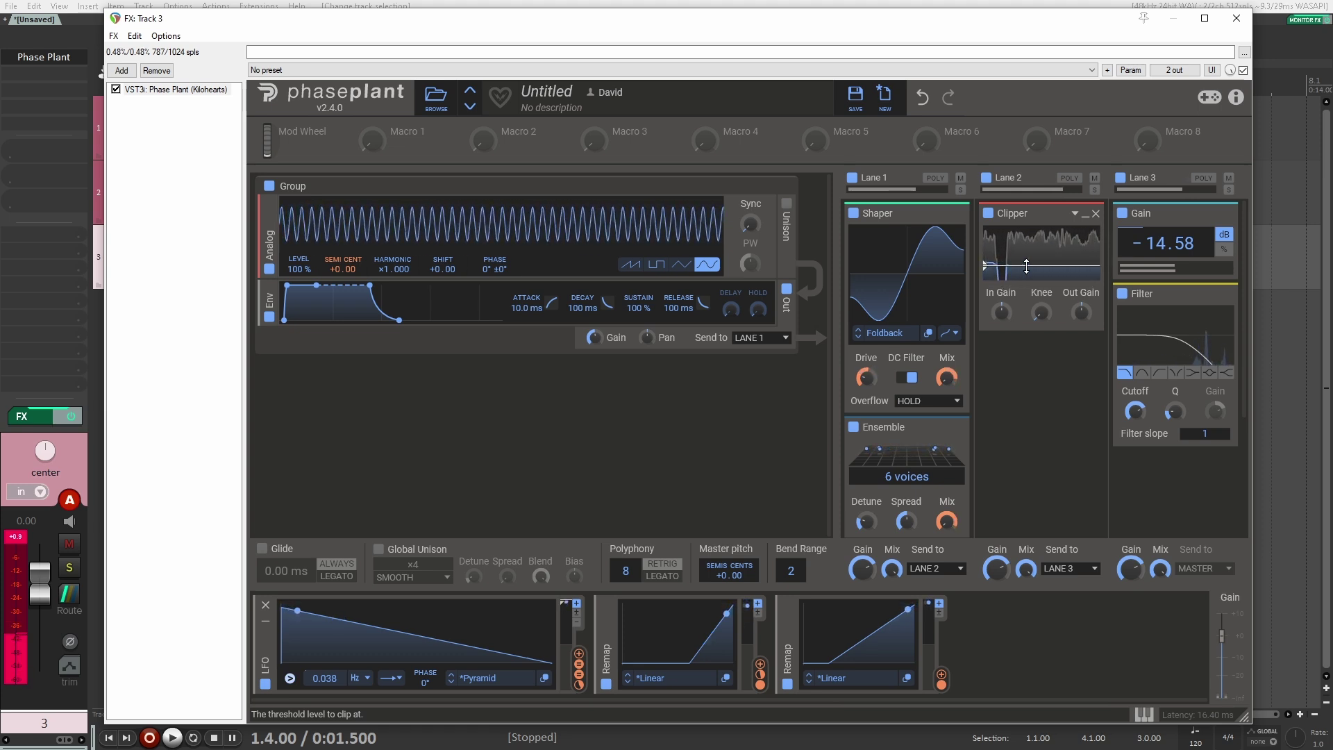
pyautogui.doubleClick(1026, 266)
pyautogui.moveTo(1013, 314); pyautogui.dragTo(1012, 351)
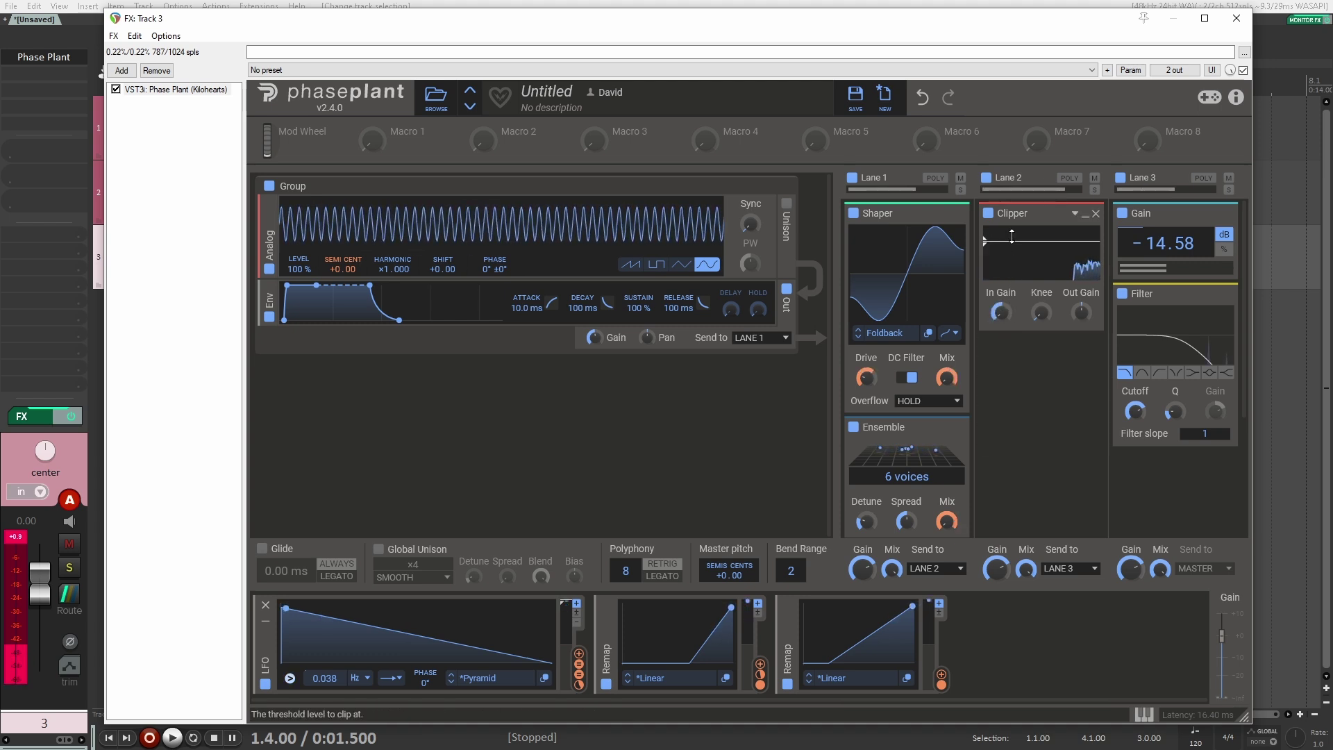
pyautogui.moveTo(1012, 237); pyautogui.dragTo(1015, 261)
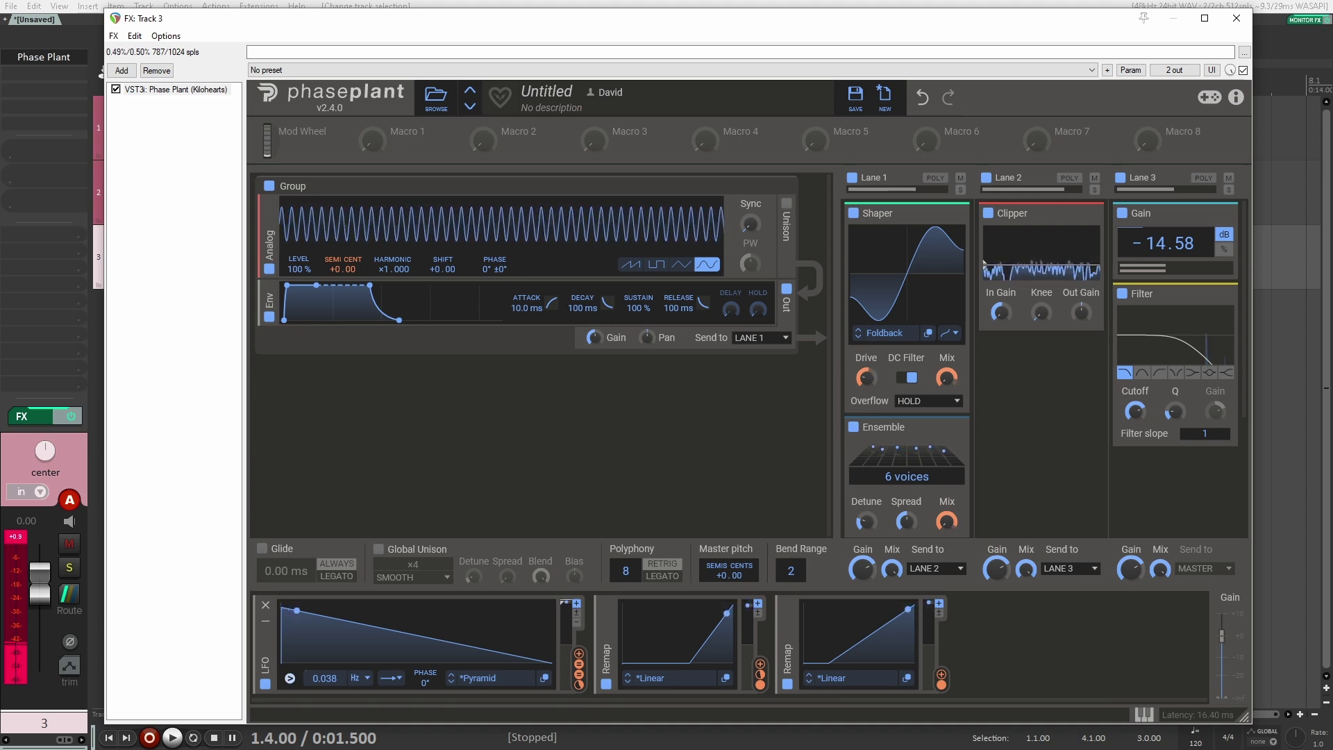
pyautogui.moveTo(1031, 268); pyautogui.dragTo(1032, 268)
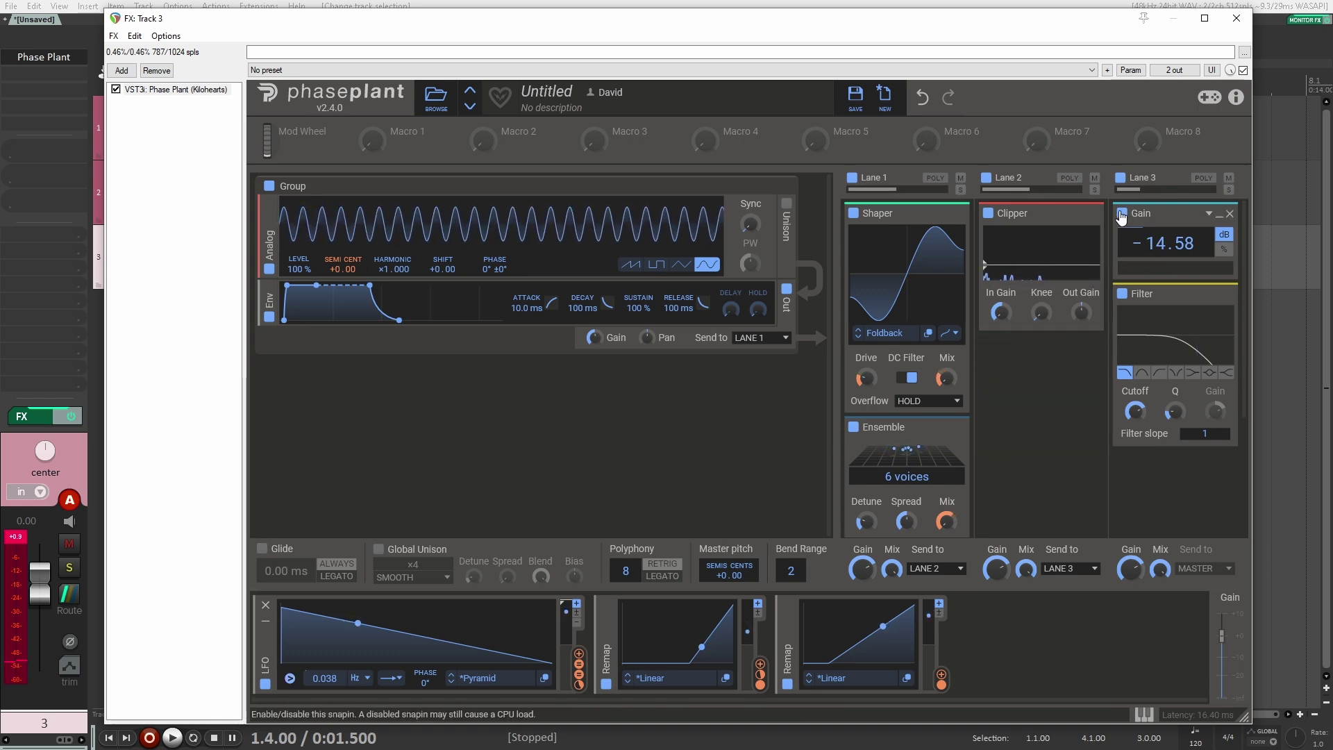
pyautogui.doubleClick(1161, 245)
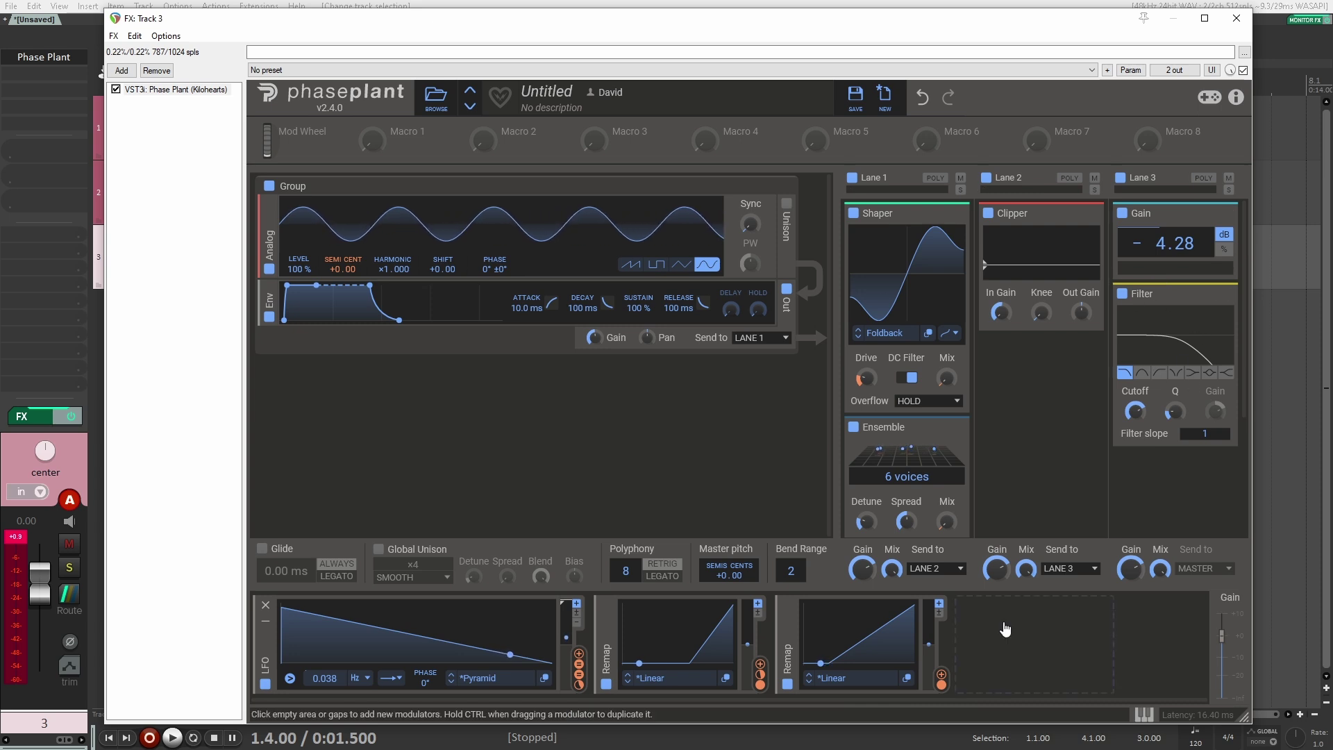
# Step: Modulate the Lane 3 Filter's Cutoff with the LFO by about +48.7 % from a 120 Hz base, and adjust its Q
pyautogui.moveTo(579, 656); pyautogui.dragTo(1204, 368)
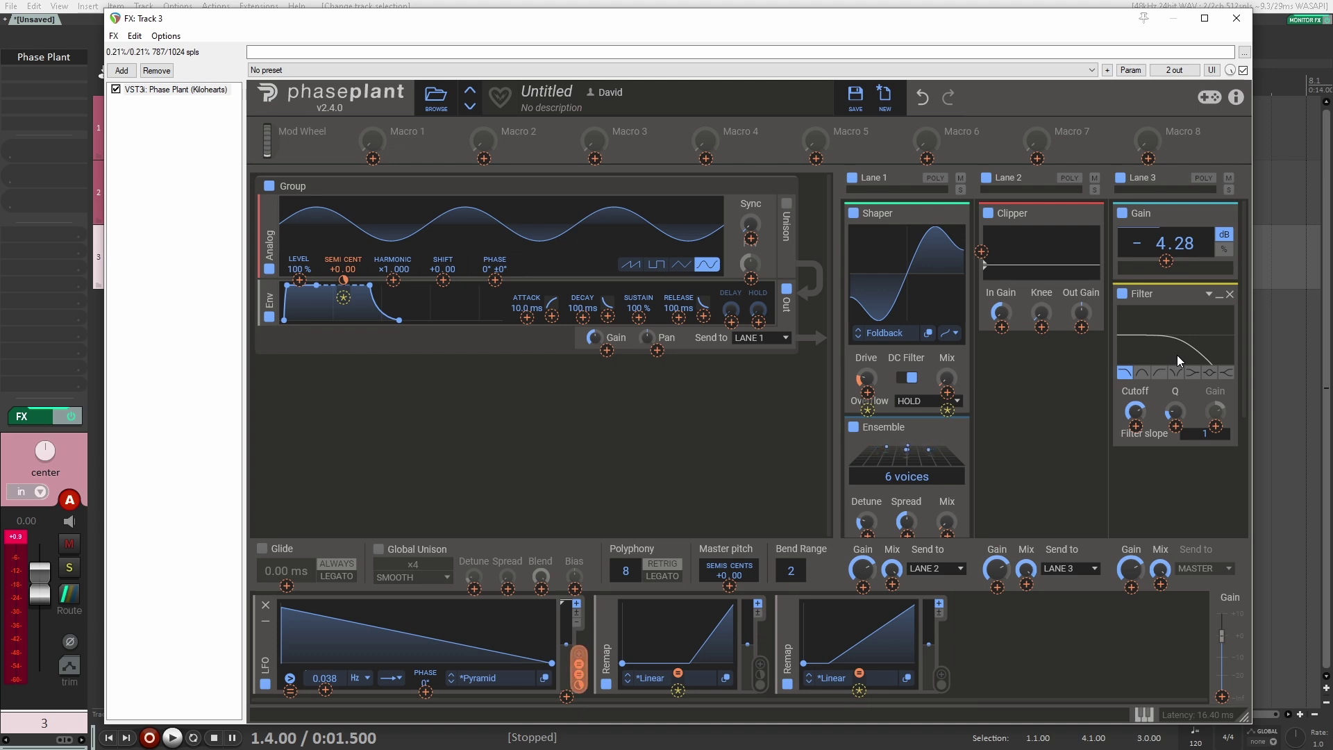
pyautogui.moveTo(1222, 345); pyautogui.dragTo(1136, 426)
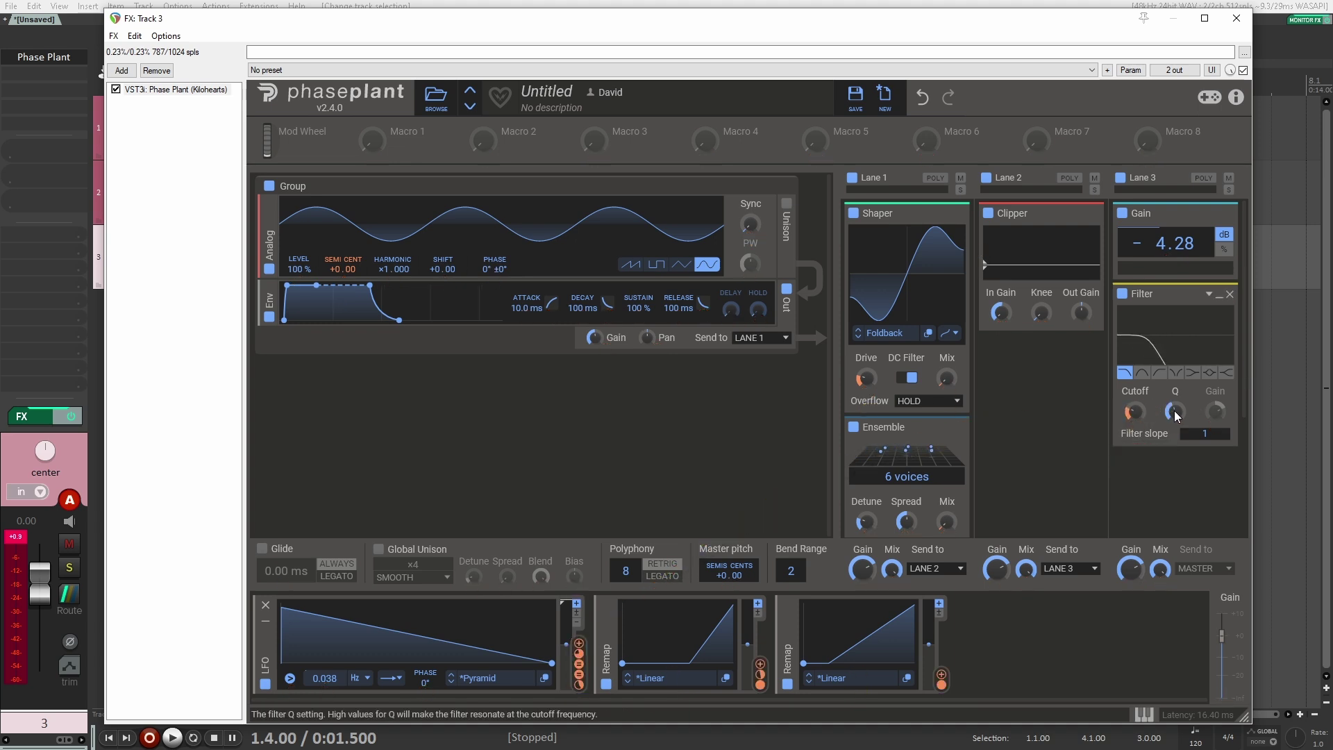
pyautogui.moveTo(1176, 414); pyautogui.dragTo(1176, 454)
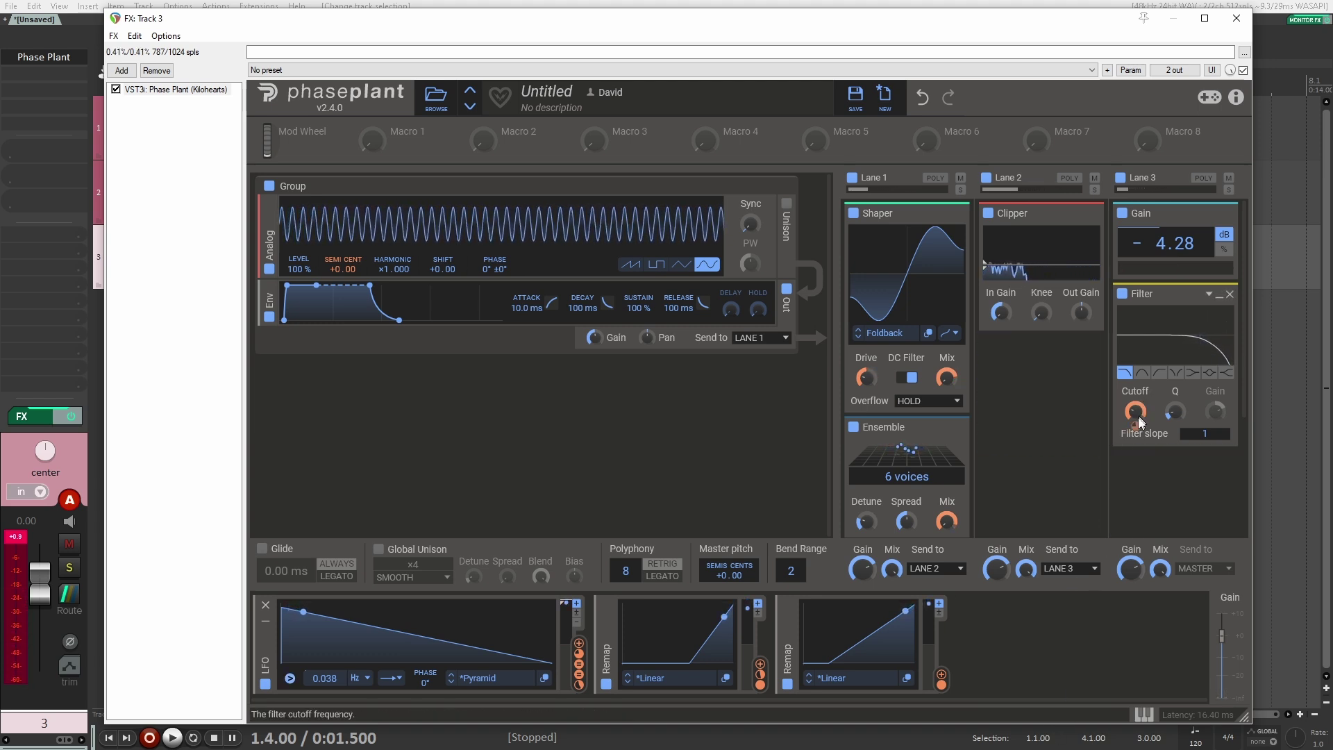
pyautogui.moveTo(1136, 425); pyautogui.dragTo(1137, 429)
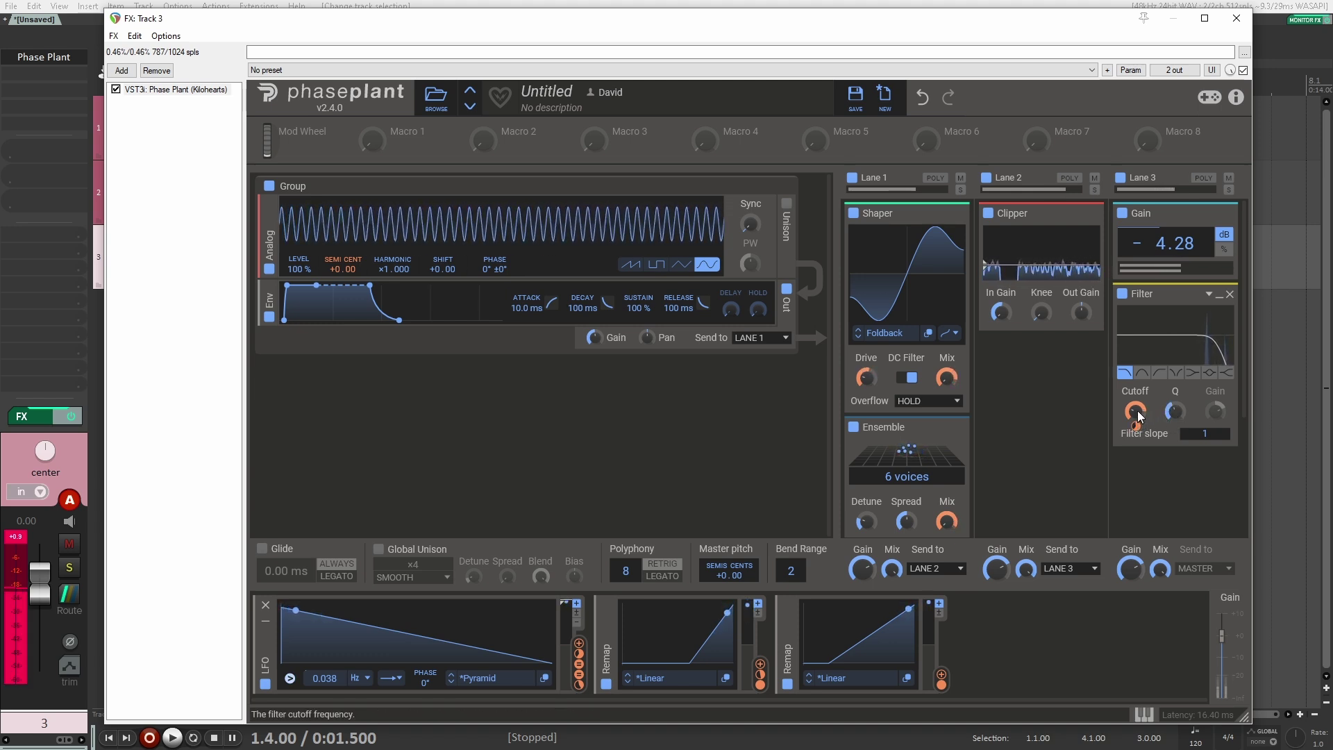
pyautogui.moveTo(1135, 424); pyautogui.dragTo(1135, 430)
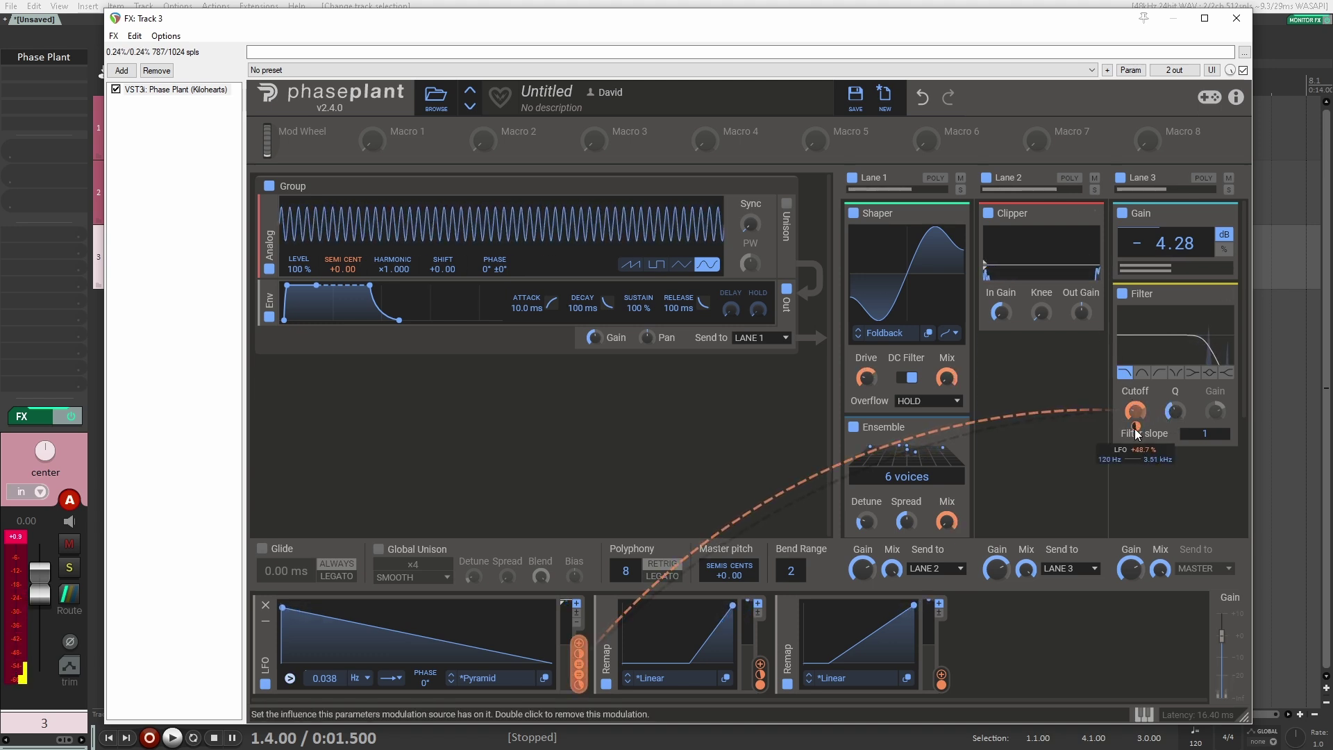
# Step: Readjust the Clipper's threshold to a higher level, then bypass and re-enable the Clipper to compare the sound
pyautogui.moveTo(1021, 268); pyautogui.dragTo(1021, 272)
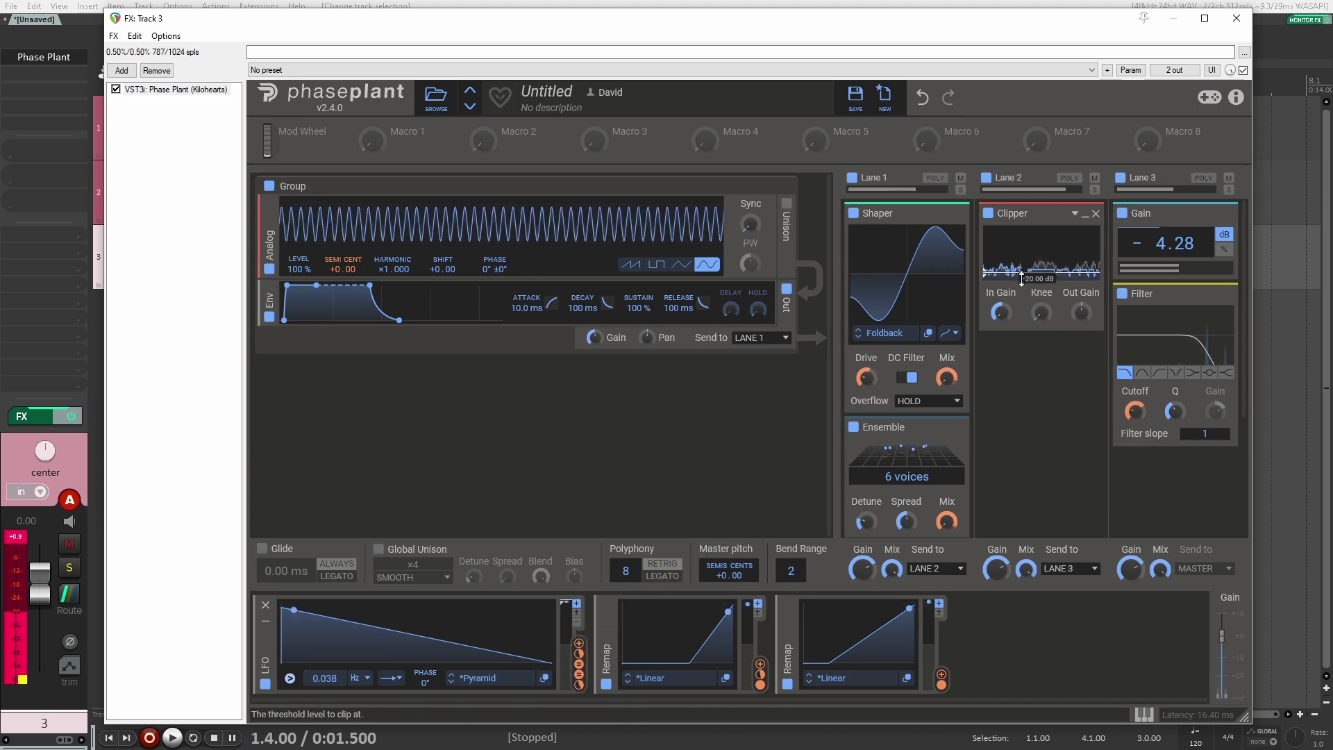
pyautogui.moveTo(1021, 281); pyautogui.dragTo(1025, 255)
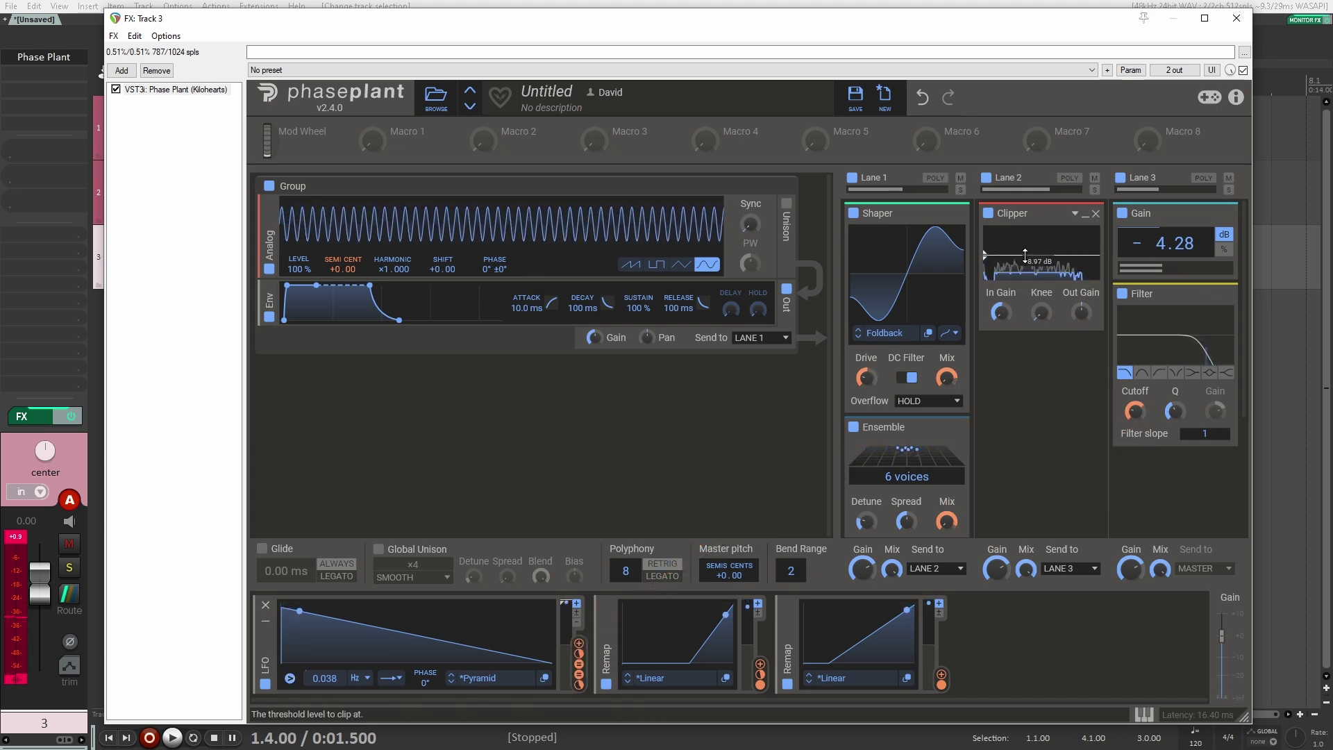
pyautogui.click(989, 214)
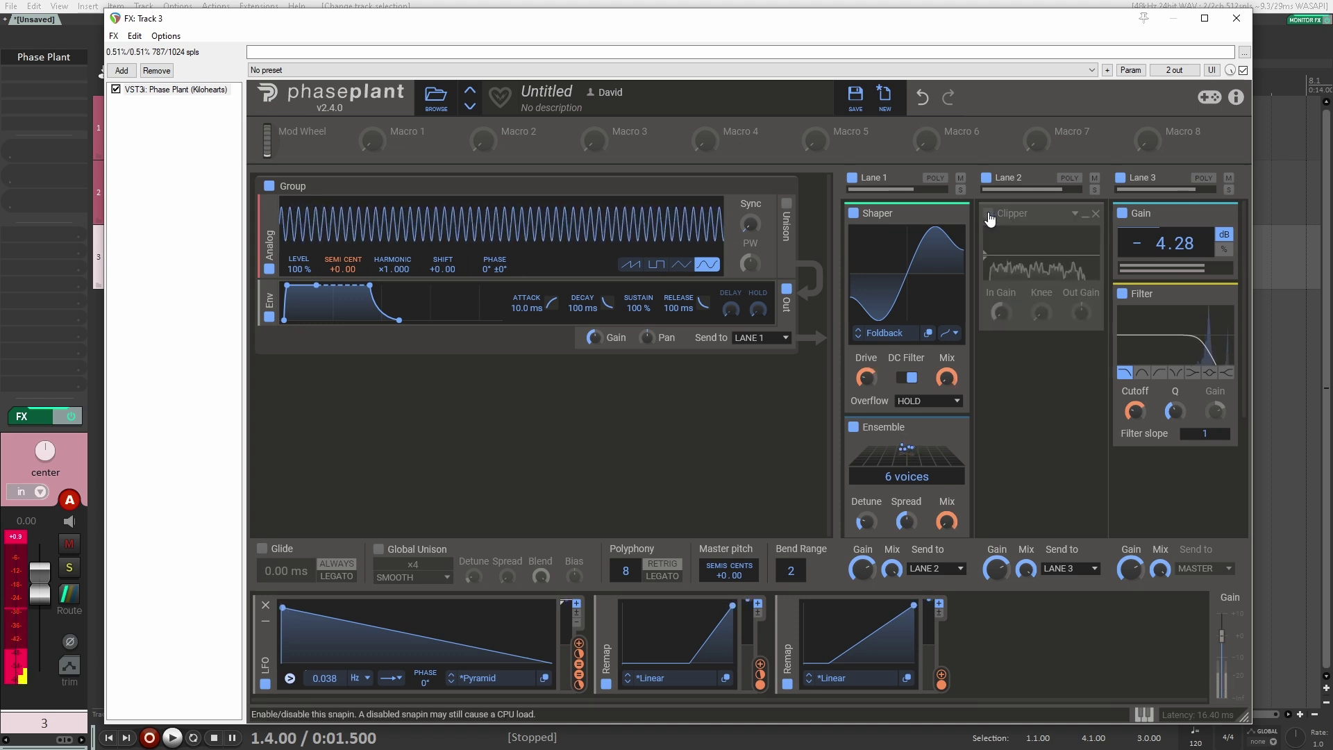
pyautogui.click(989, 214)
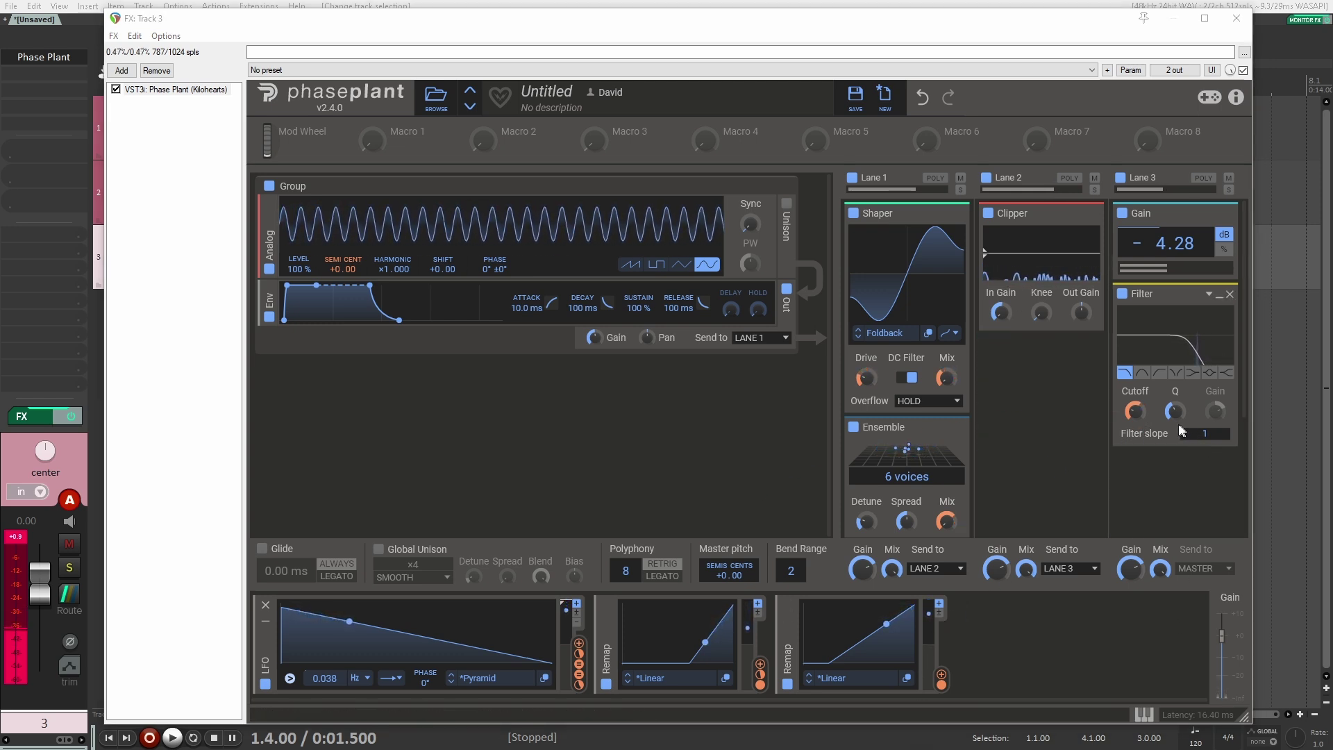
pyautogui.rightClick(1137, 422)
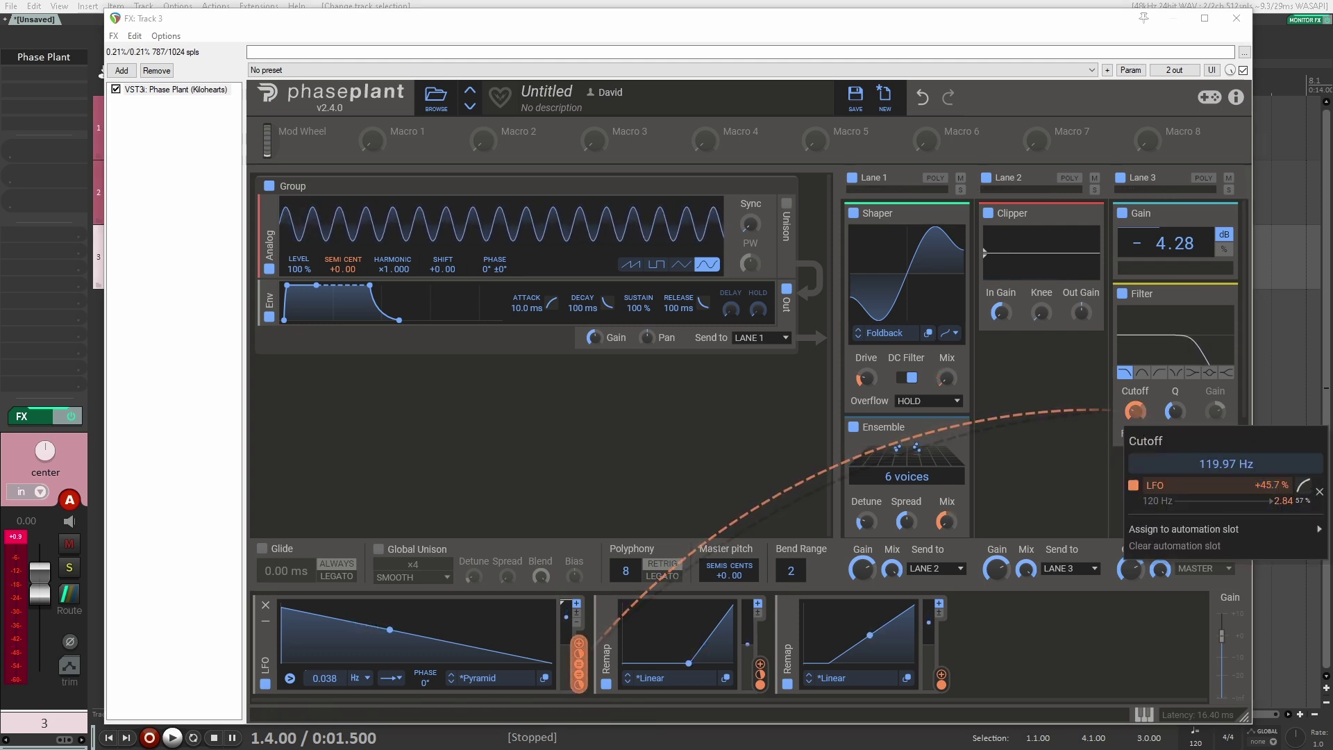
pyautogui.click(1048, 390)
pyautogui.click(1162, 495)
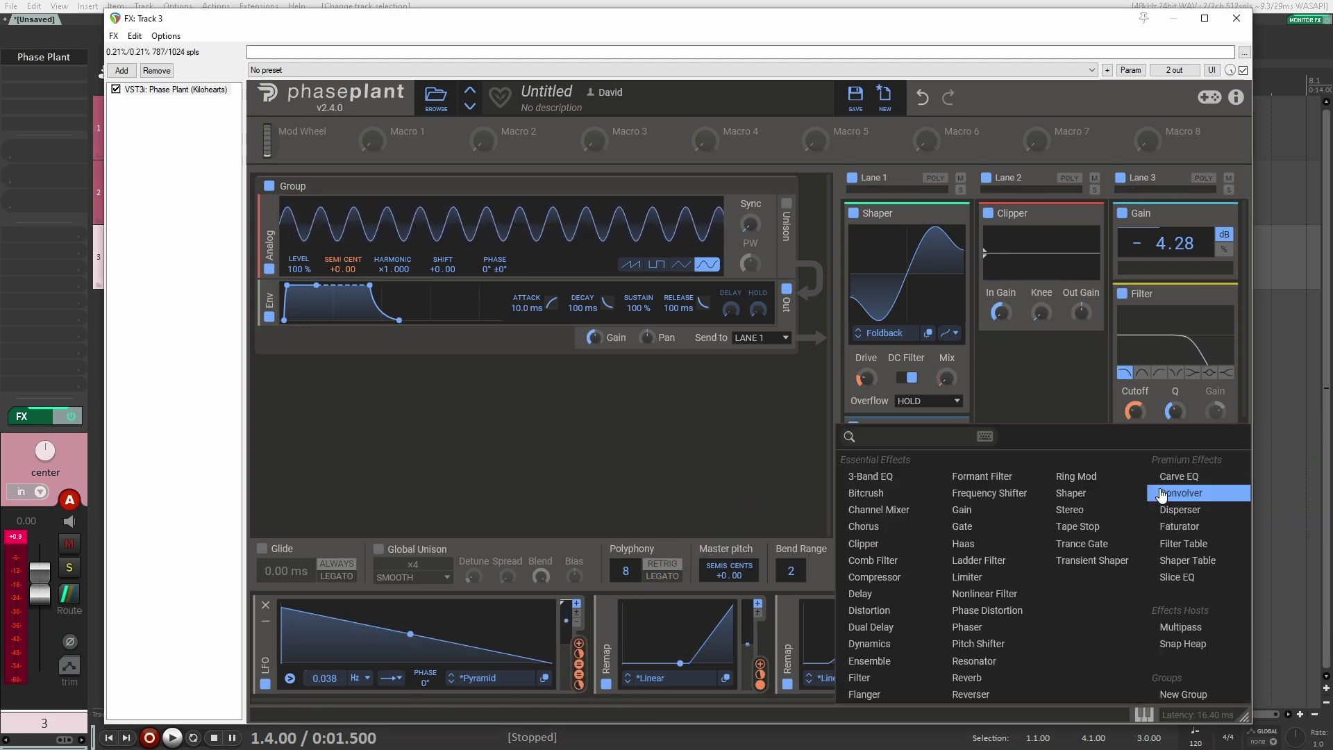
pyautogui.click(1054, 389)
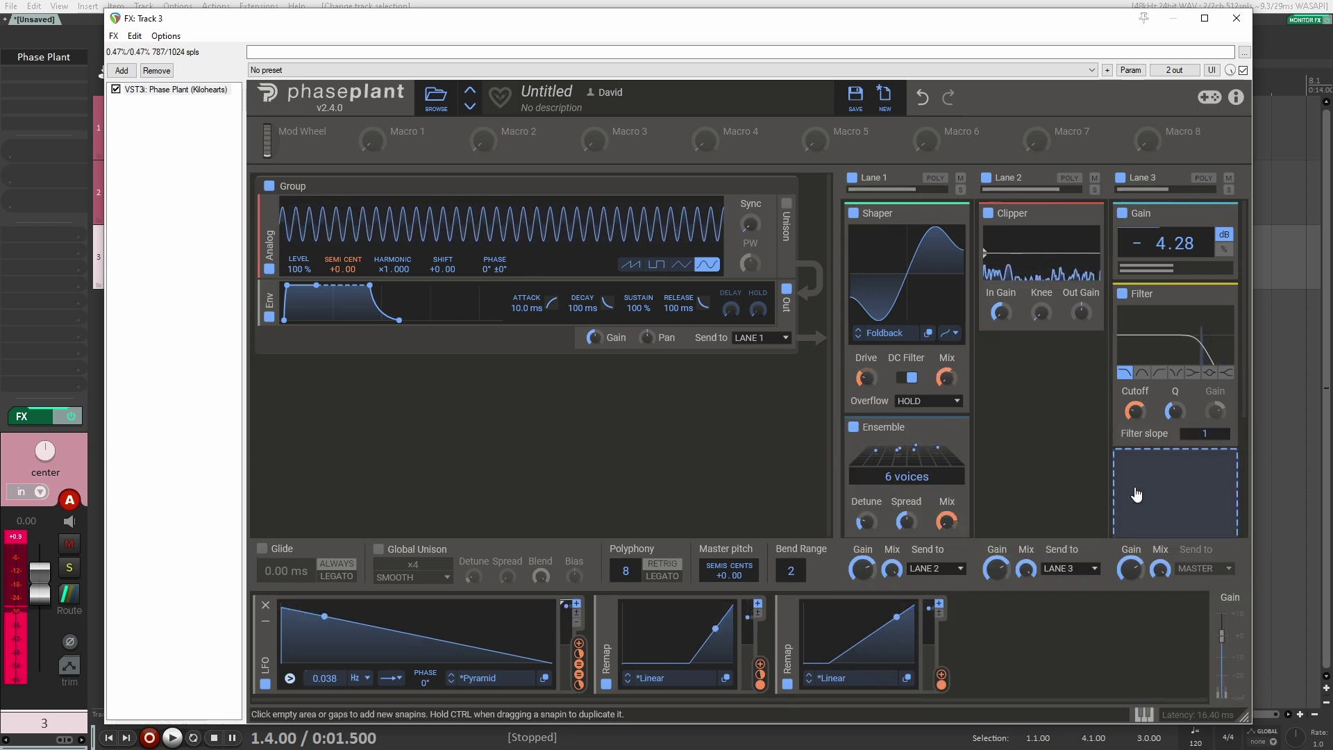
# Step: Set the Lane 3 Gain to -10.20 dB and fine-tune the Filter's Cutoff
pyautogui.moveTo(1175, 243); pyautogui.dragTo(1175, 191)
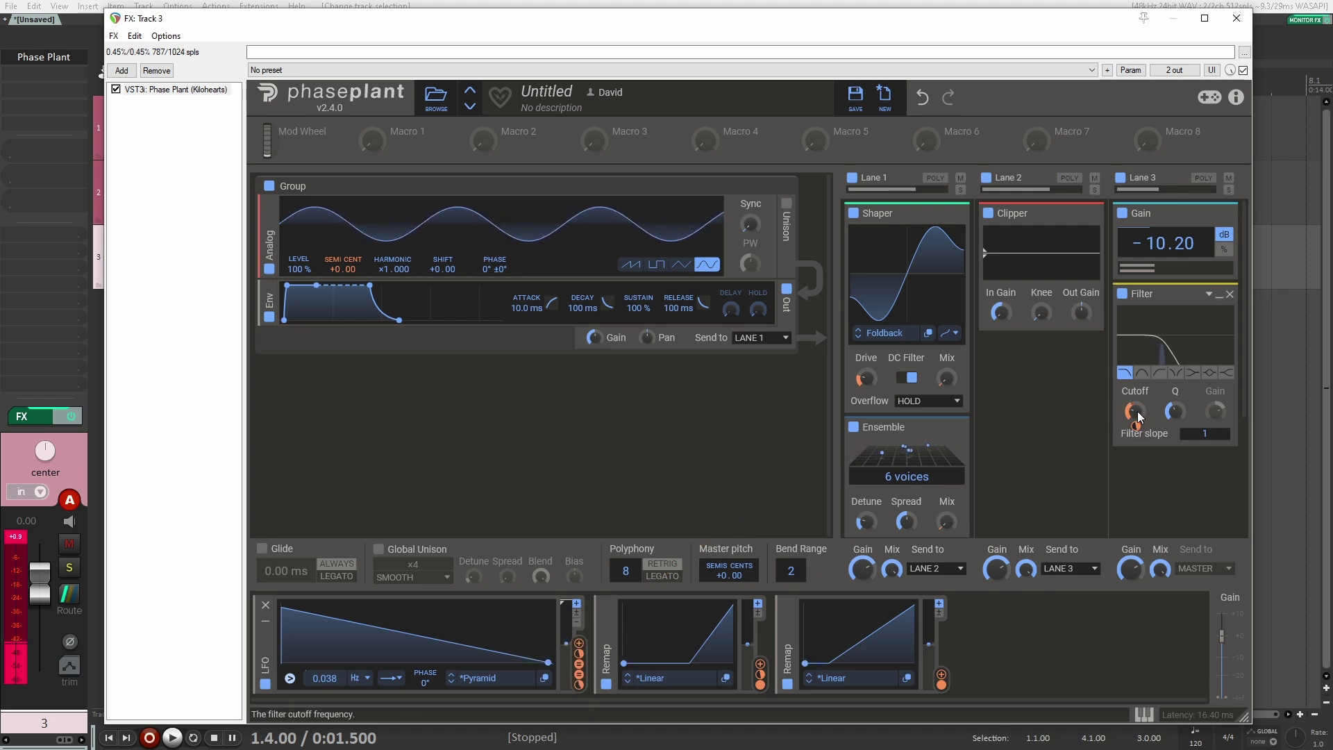
pyautogui.moveTo(1137, 411)
pyautogui.mouseDown()
pyautogui.moveTo(1137, 431)
pyautogui.moveTo(1135, 412)
pyautogui.mouseUp()
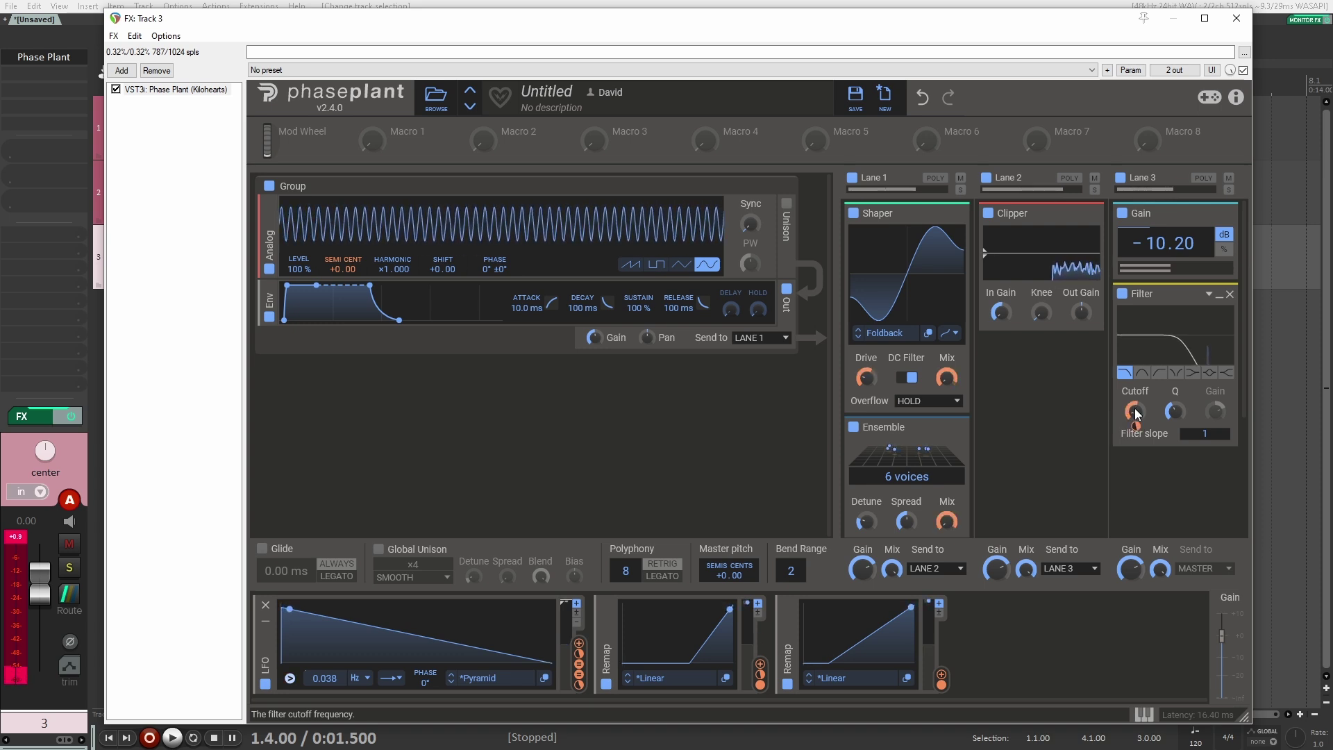
pyautogui.moveTo(1136, 426)
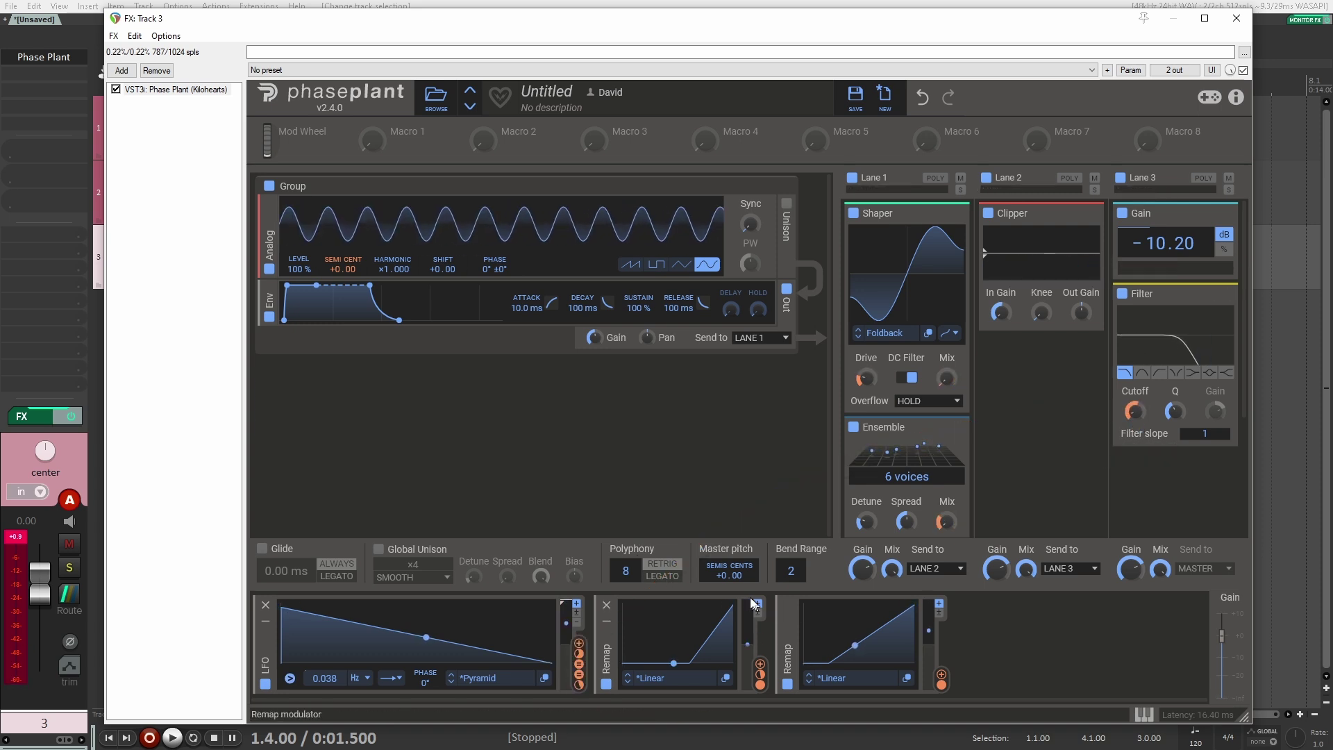
# Step: Add a third Remap modulator driven by the LFO and shape its curve with a steep rise into a nearly flat plateau
pyautogui.click(1005, 656)
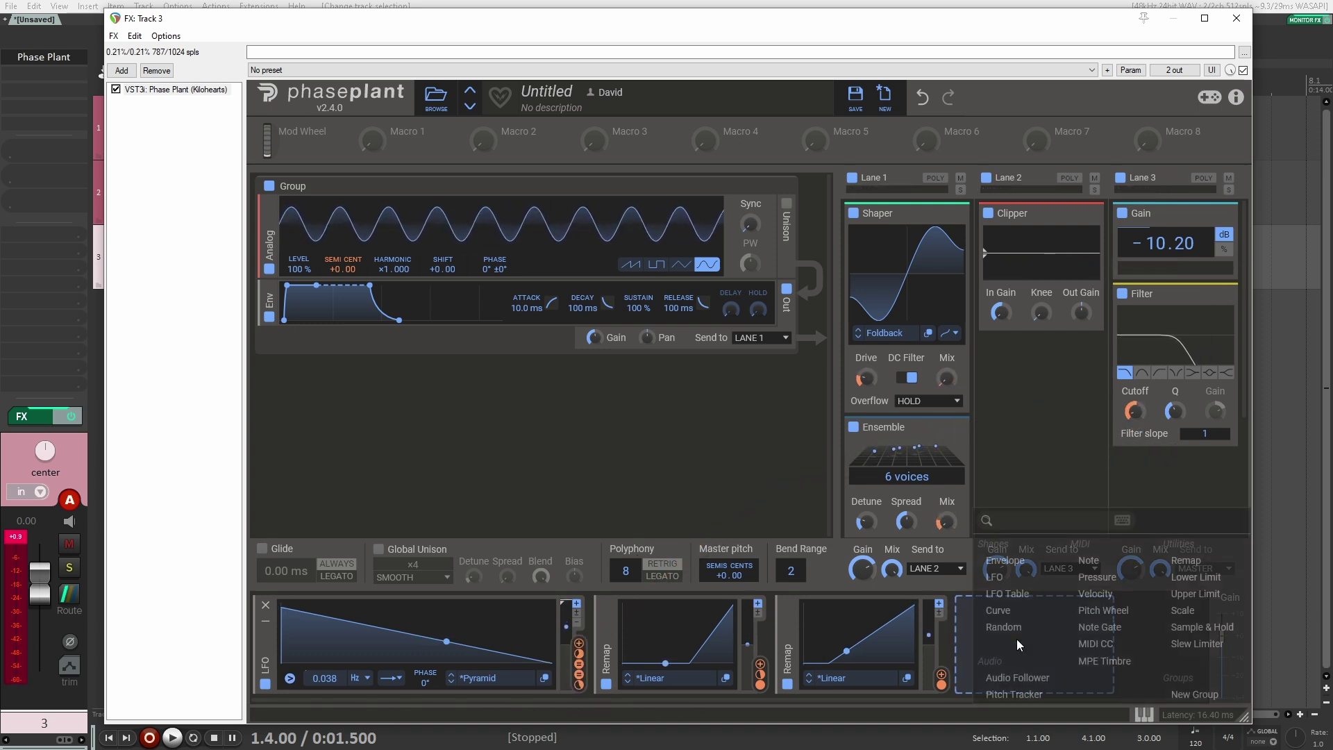
pyautogui.click(1186, 560)
pyautogui.click(580, 648)
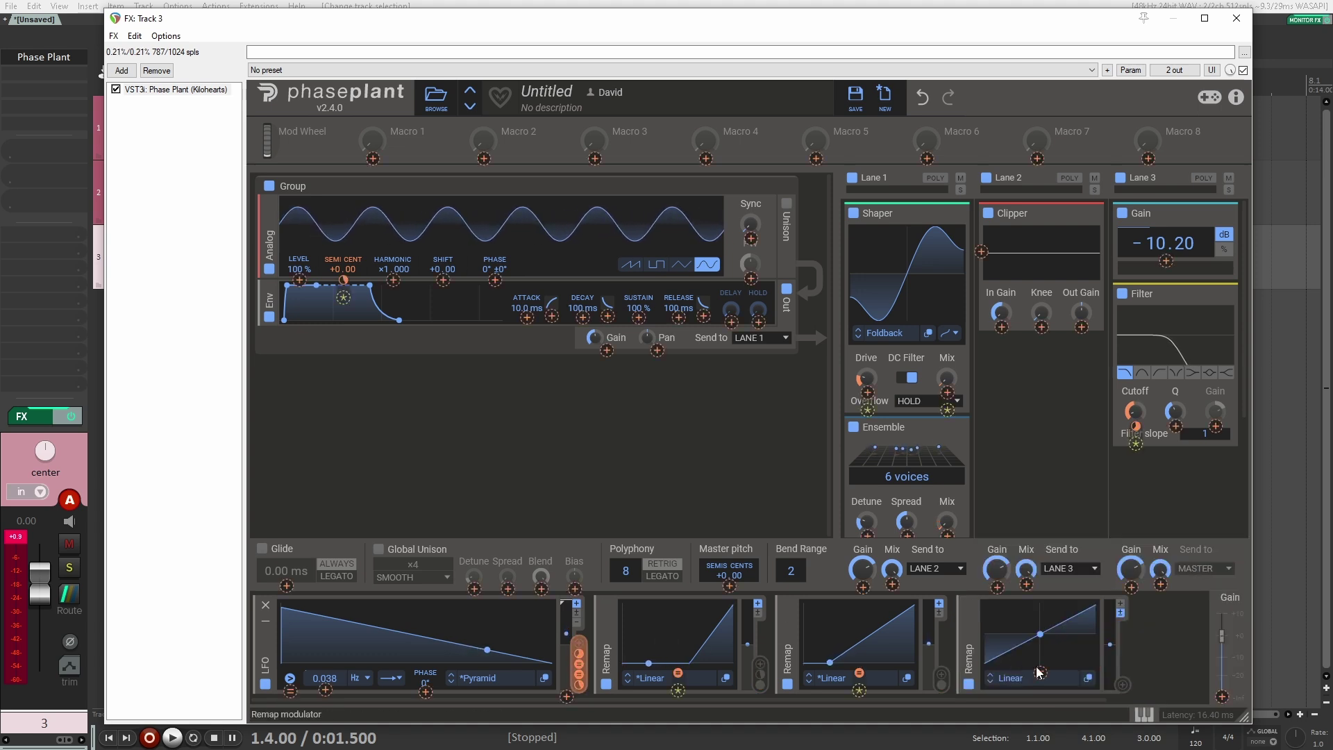
pyautogui.moveTo(1060, 631); pyautogui.dragTo(1012, 608)
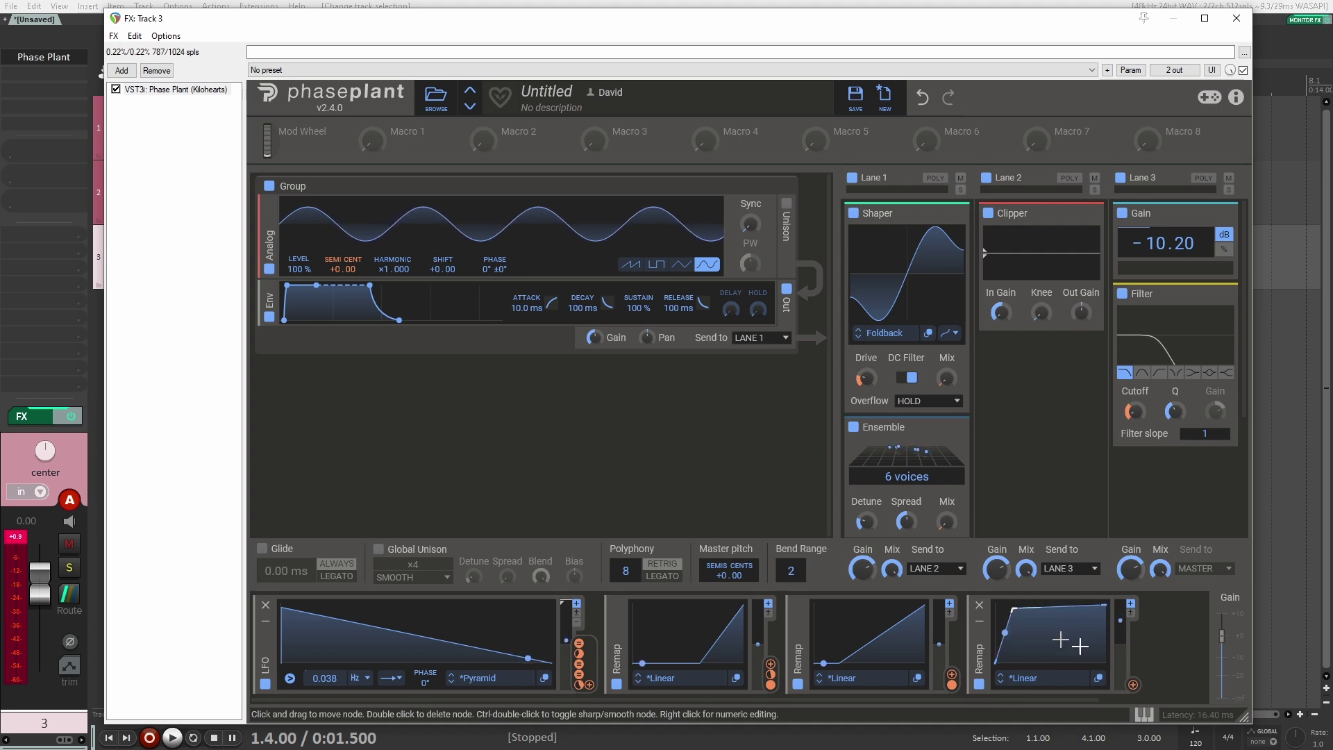
# Step: Modulate the oscillator's Level from 0 % with the third Remap and soften its curve by moving the corner node lower and later
pyautogui.moveTo(1132, 686); pyautogui.dragTo(299, 279)
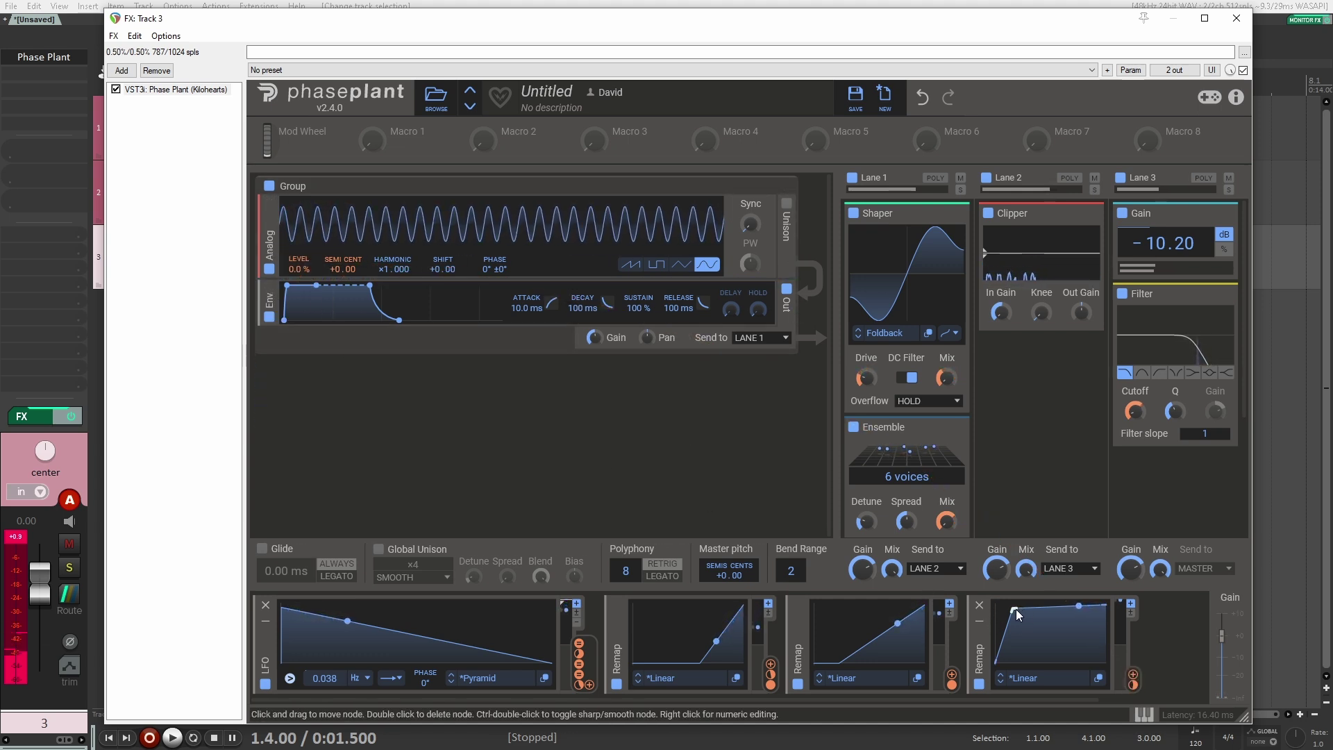
pyautogui.moveTo(1014, 608); pyautogui.dragTo(1020, 616)
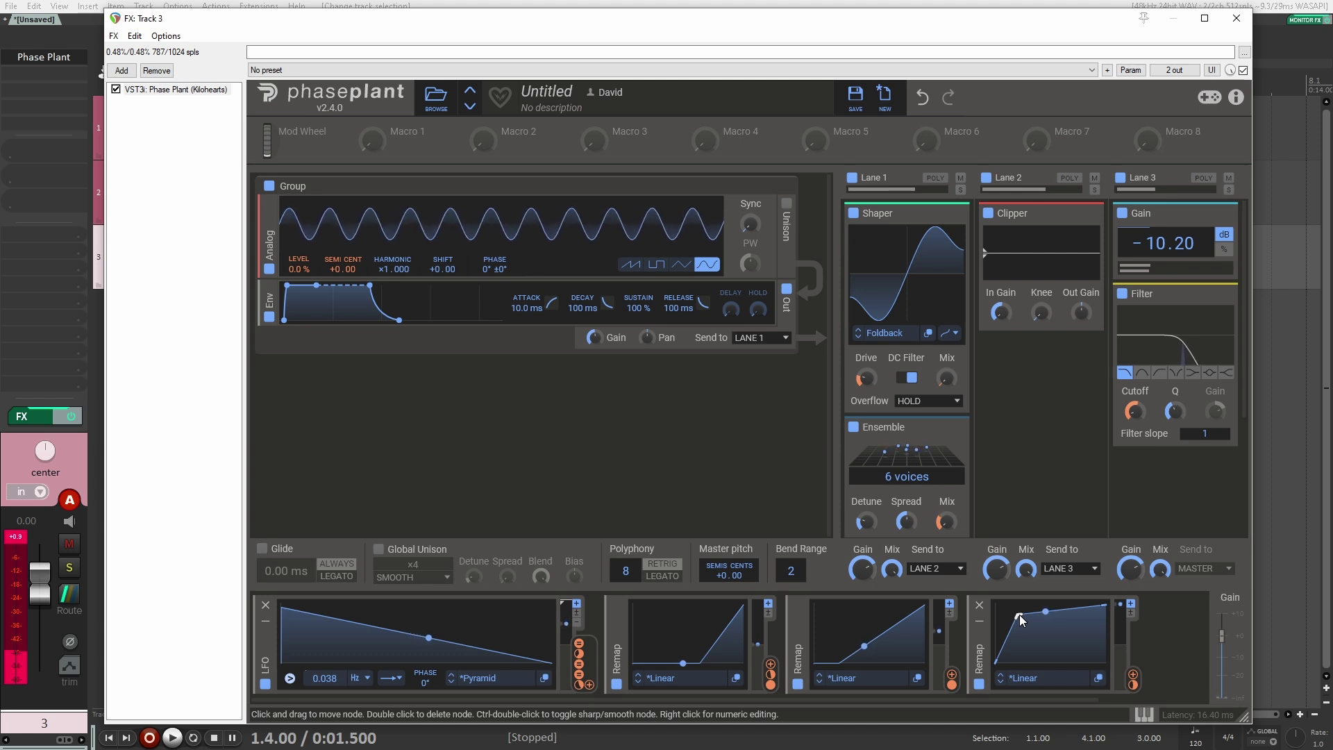
pyautogui.moveTo(1019, 616); pyautogui.dragTo(1023, 619)
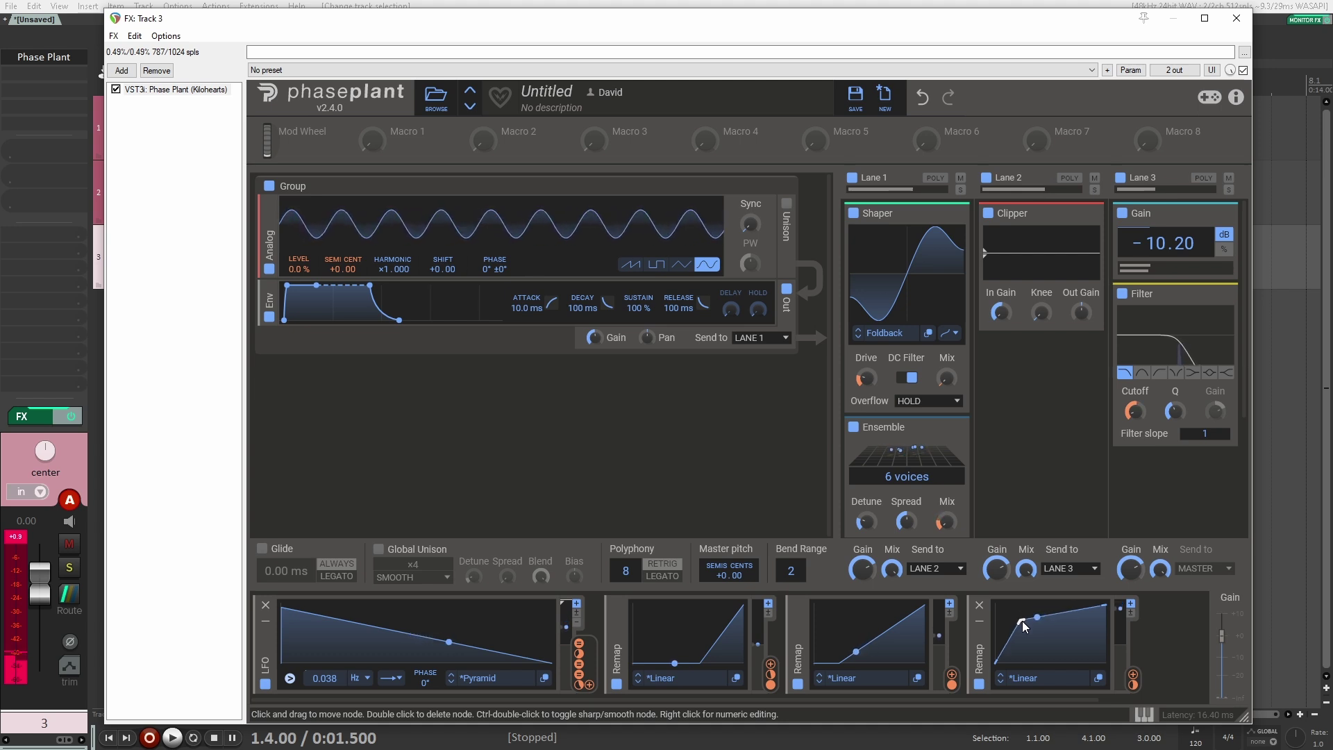